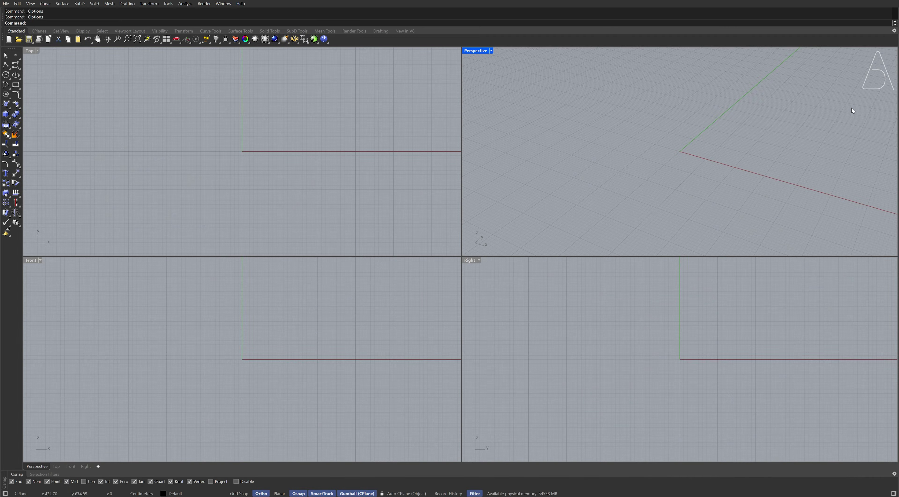
- Create a new model from the Large Objects - Centimeters template
{"action": "key", "text": "Return"}
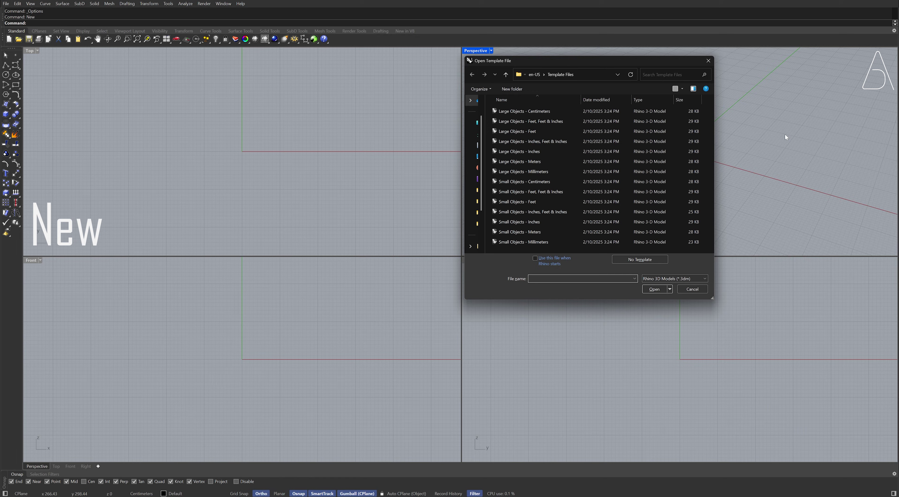
{"action": "double_click", "coordinate": [563, 110]}
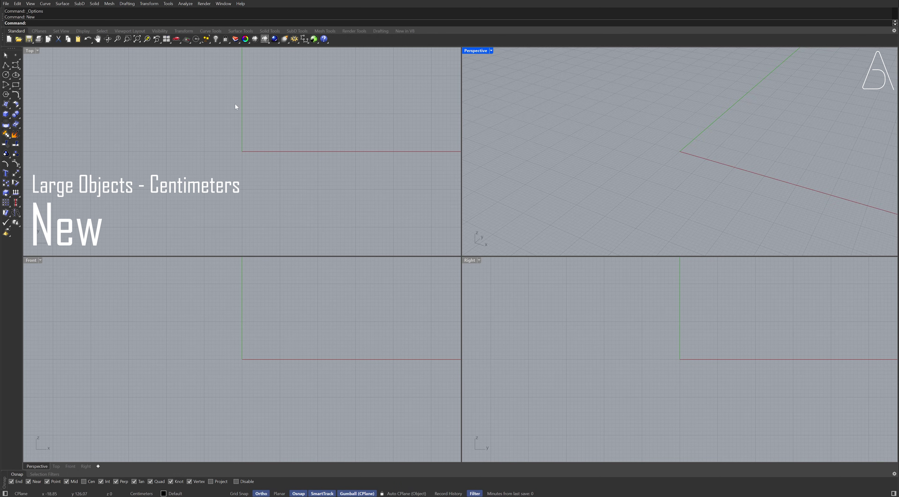
- Maximize the Top view and draw a 60 cm radius circle centred at the origin
{"action": "double_click", "coordinate": [31, 50]}
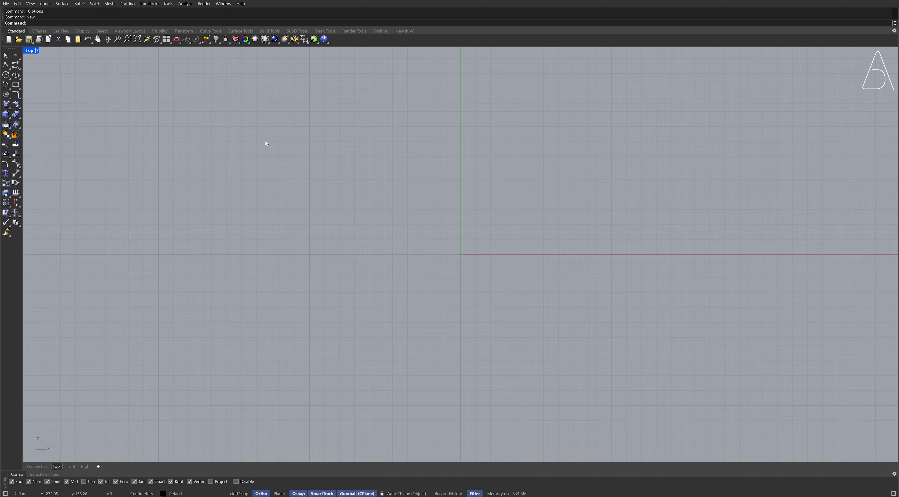
{"action": "key", "text": "Return"}
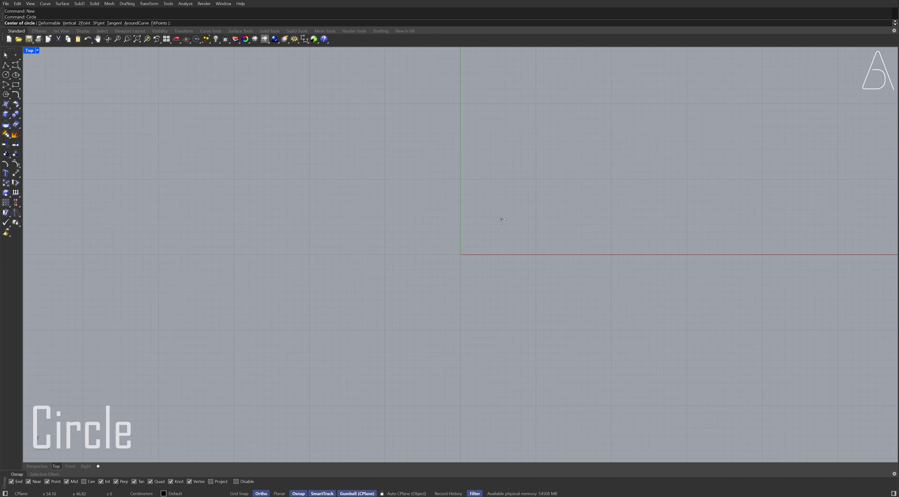
{"action": "type", "text": "0"}
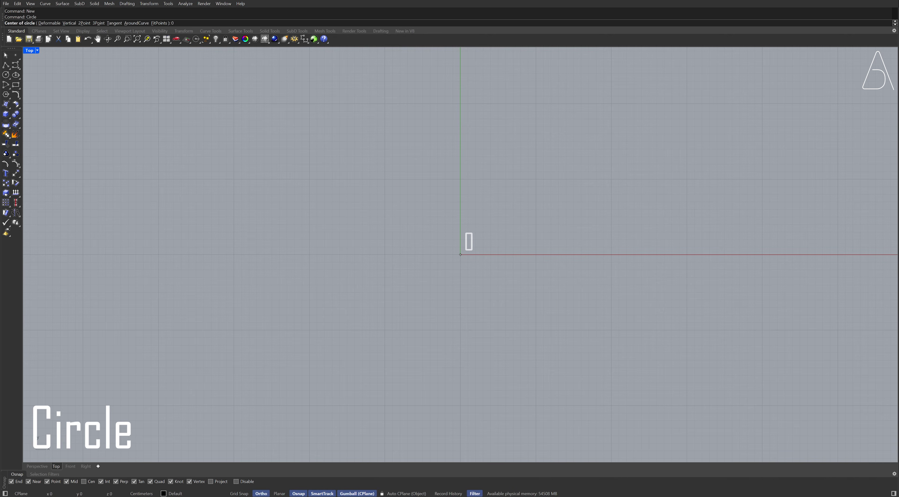
{"action": "key", "text": "Return"}
{"action": "type", "text": "60"}
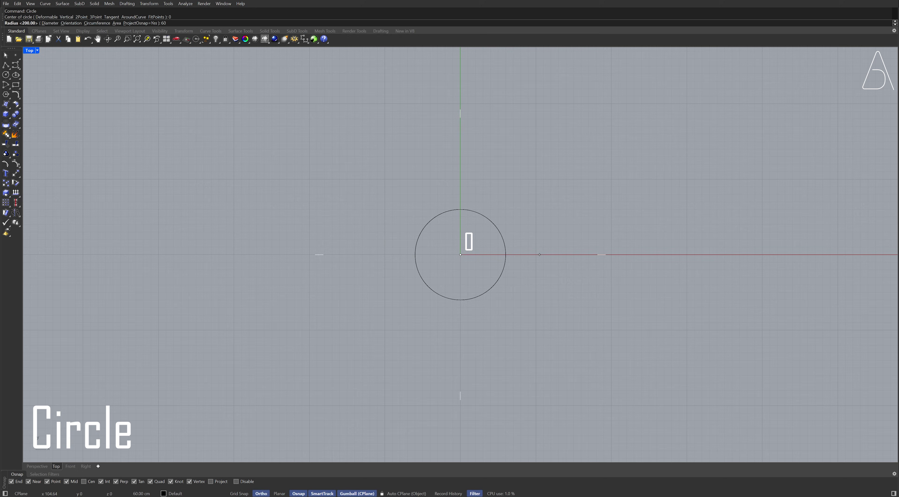
{"action": "key", "text": "Return"}
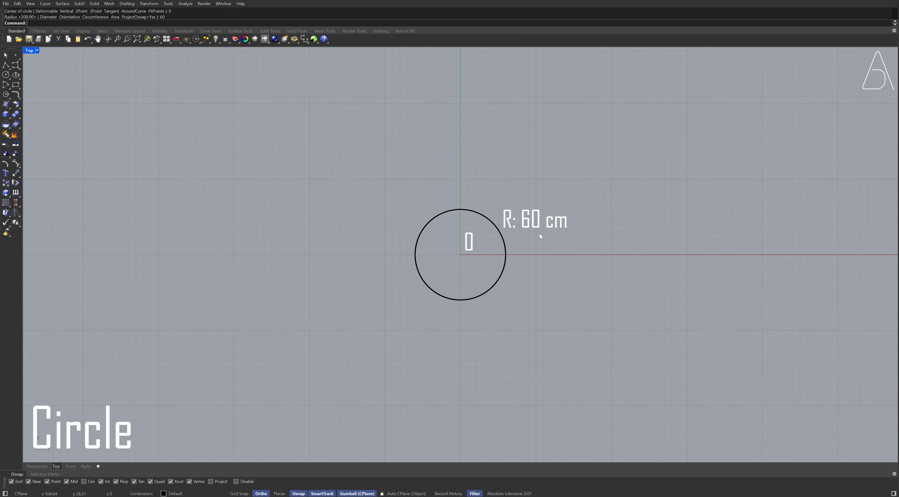
- Draw a second circle of radius 200 cm centred at the origin
{"action": "key", "text": "Return"}
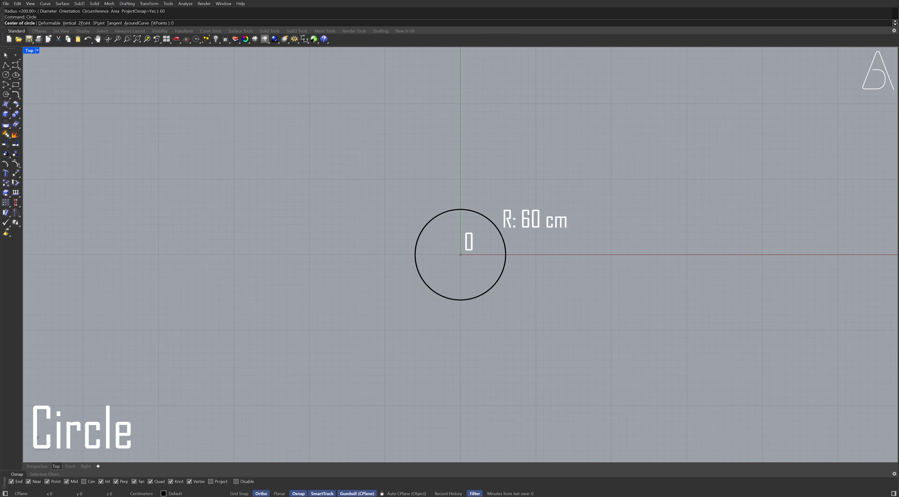
{"action": "type", "text": "0"}
{"action": "key", "text": "Return"}
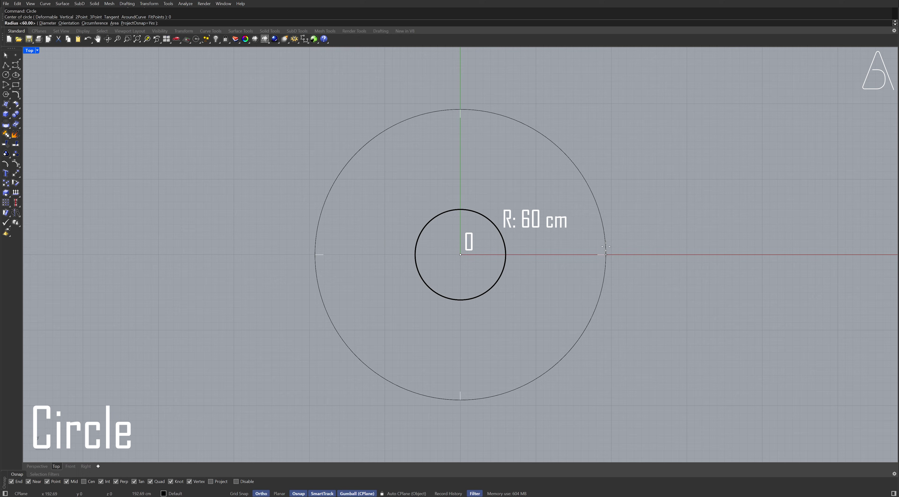
{"action": "type", "text": "200"}
{"action": "key", "text": "Return"}
- Draw and select a radial line on the x-axis from the 60 cm circle to the 200 cm circle
{"action": "type", "text": "line"}
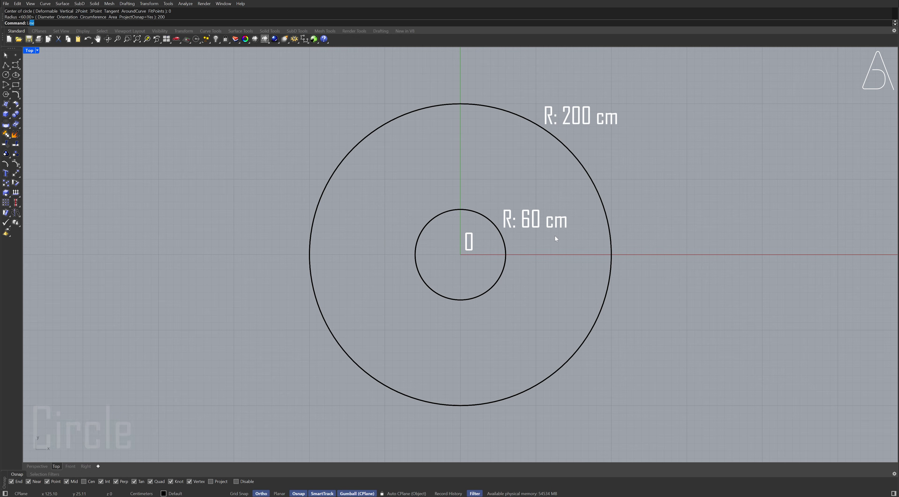
{"action": "key", "text": "Return"}
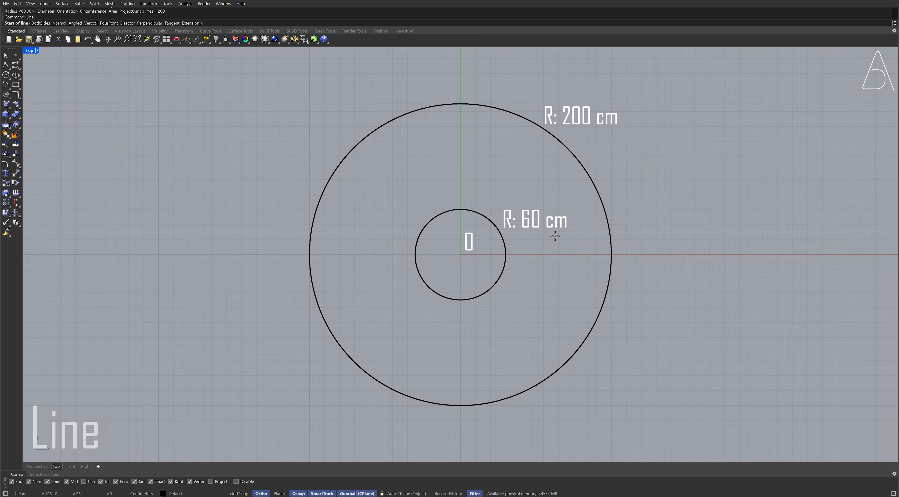
{"action": "left_click", "coordinate": [506, 255]}
{"action": "left_click", "coordinate": [610, 255]}
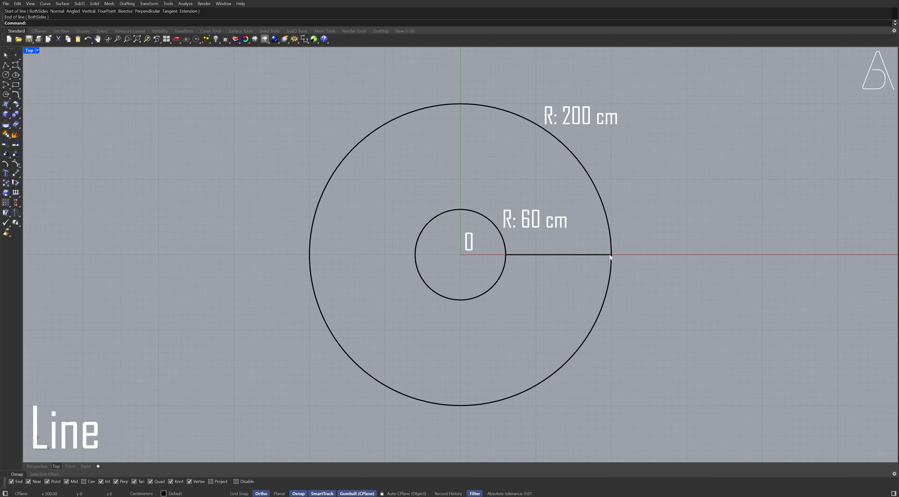
{"action": "left_click", "coordinate": [582, 258]}
- Polar-array the radial line about the origin with 20 items over a 270° fill angle
{"action": "type", "text": "arraypolar"}
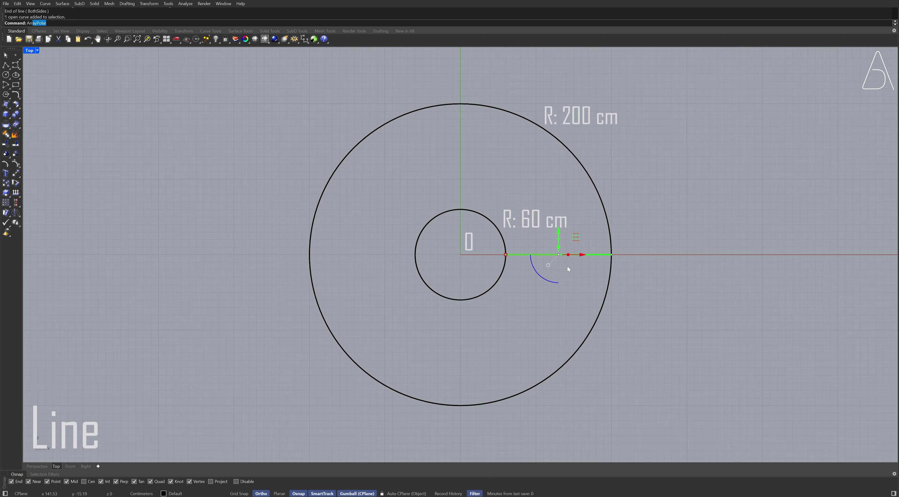
{"action": "key", "text": "Return"}
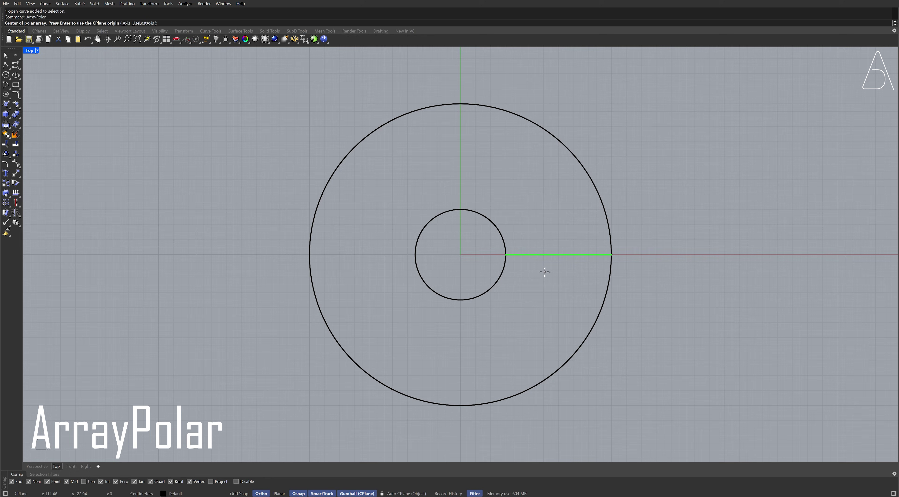
{"action": "type", "text": "0"}
{"action": "key", "text": "Return"}
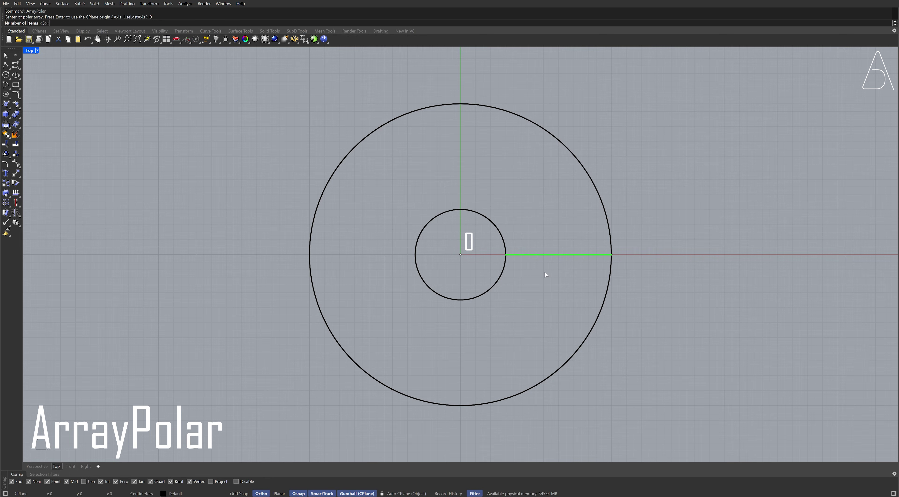
{"action": "type", "text": "20"}
{"action": "key", "text": "Return"}
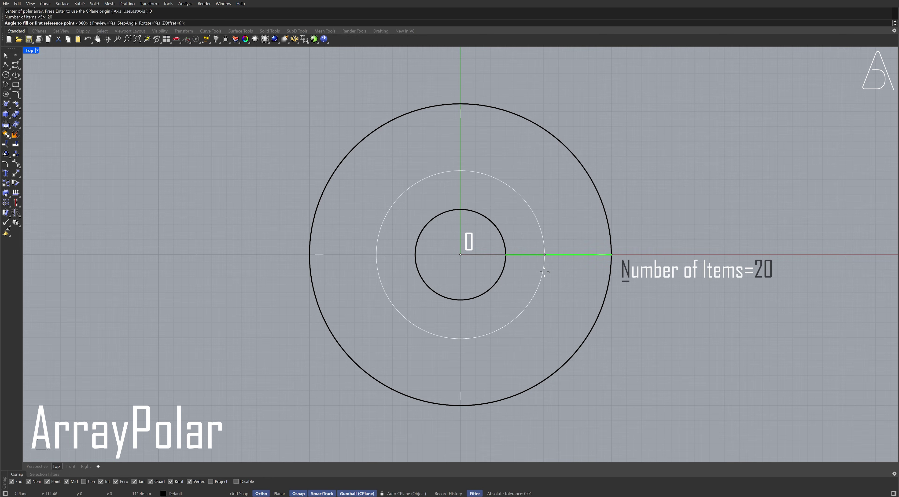
{"action": "type", "text": "270"}
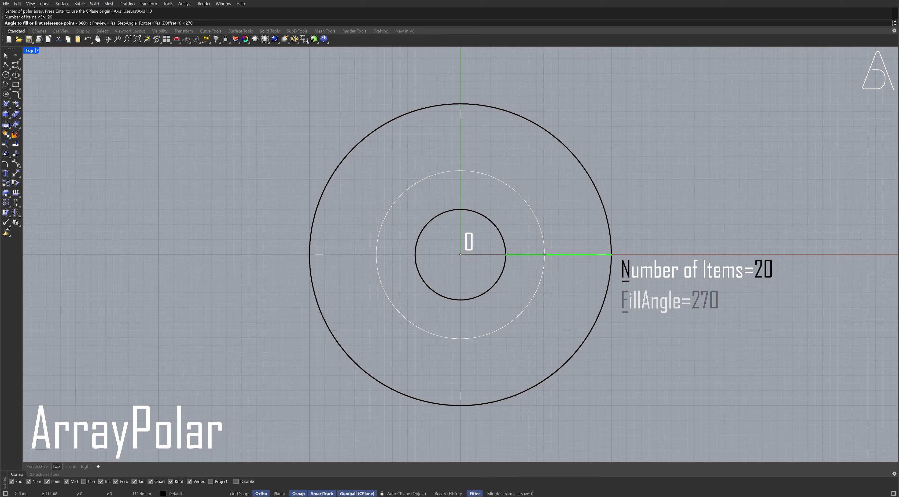
{"action": "key", "text": "Return"}
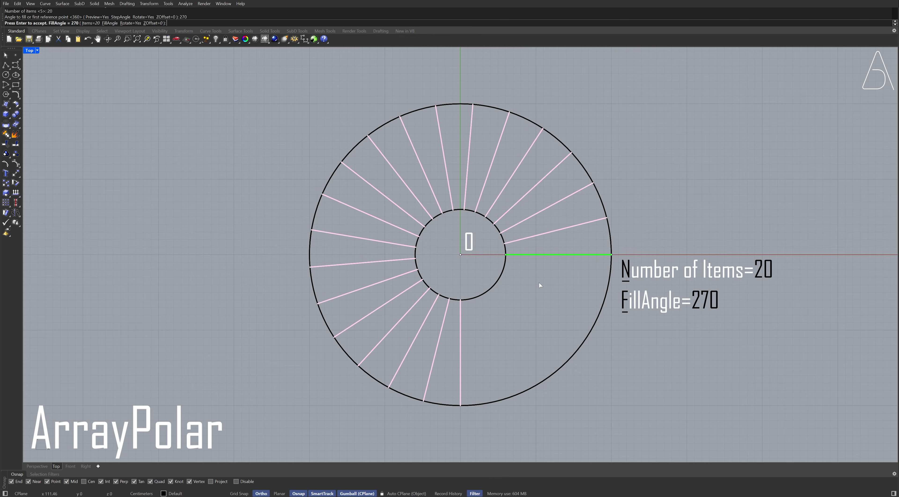
{"action": "key", "text": "Return"}
{"action": "key", "text": "Escape"}
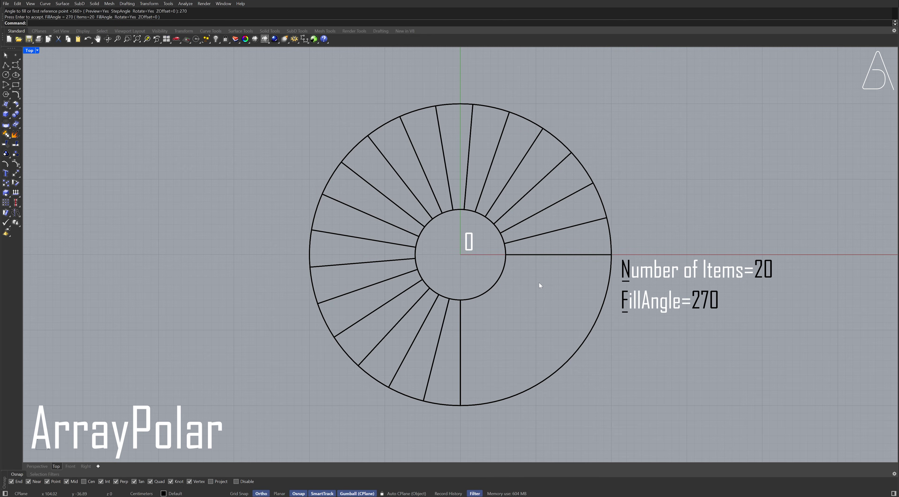
- CurveBoolean all curves with DeleteInput=All, keeping only the wedge just above the x-axis
{"action": "key", "text": "ctrl+a"}
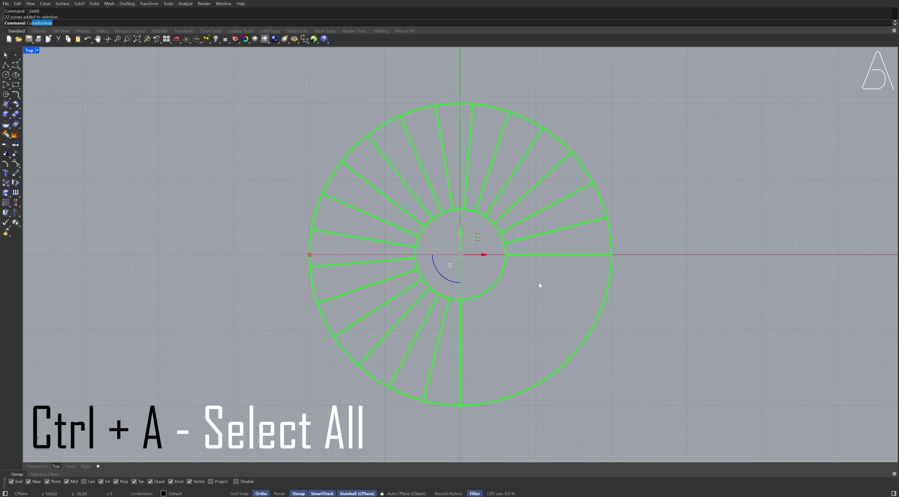
{"action": "type", "text": "CurveB"}
{"action": "key", "text": "Return"}
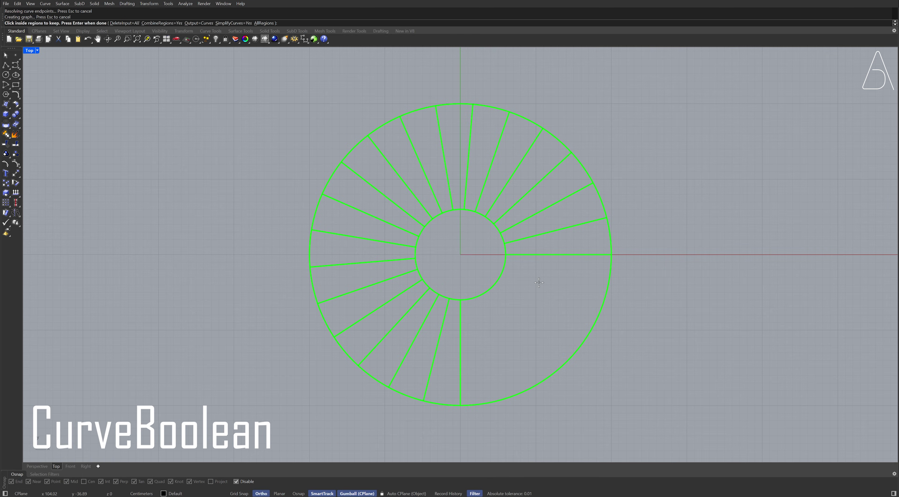
{"action": "type", "text": "d"}
{"action": "key", "text": "Return"}
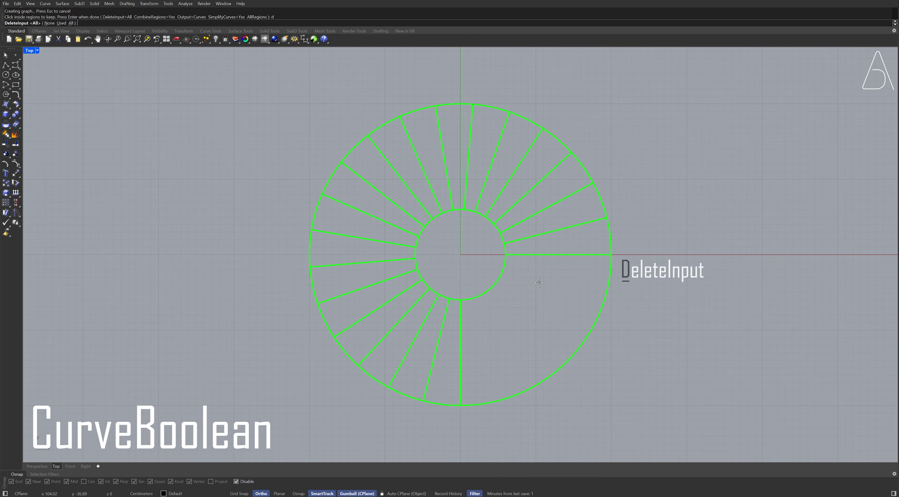
{"action": "type", "text": "a"}
{"action": "key", "text": "Return"}
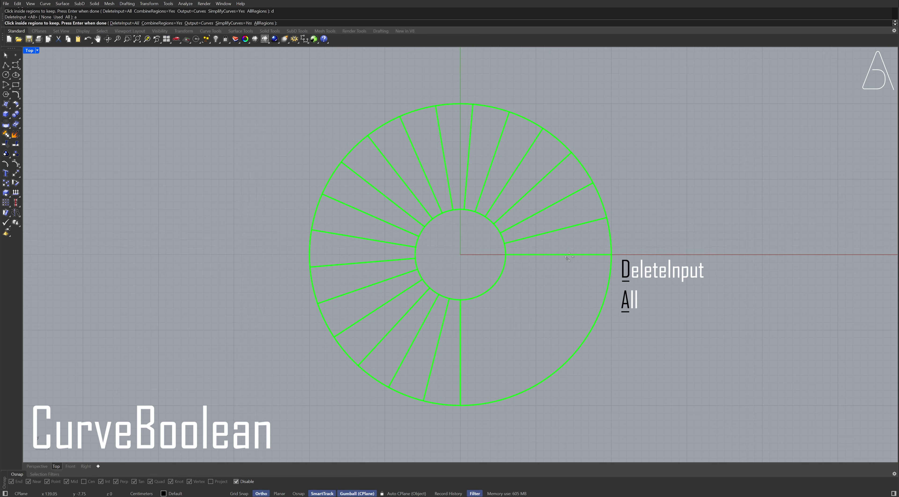
{"action": "left_click", "coordinate": [589, 239]}
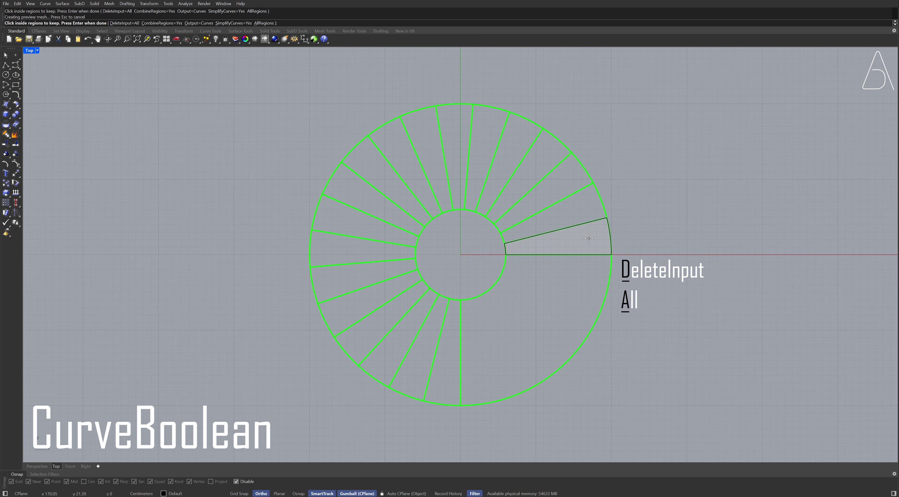
{"action": "key", "text": "Return"}
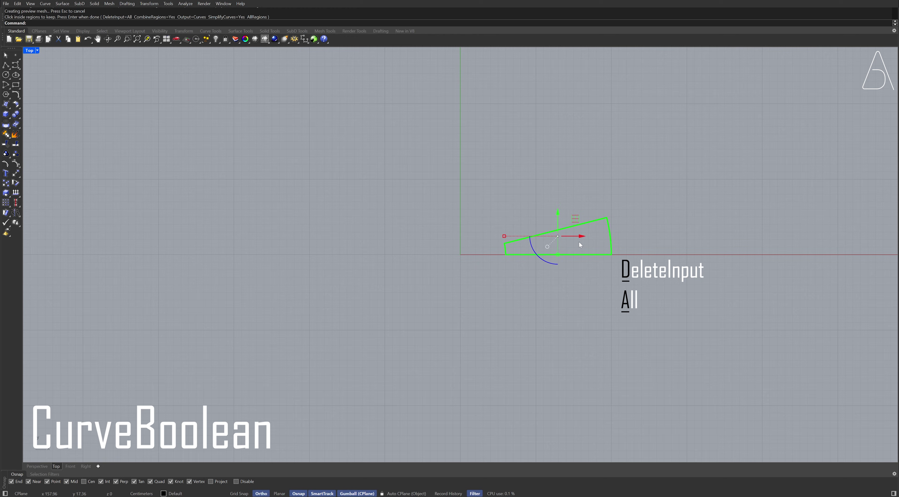
- In the Perspective view, extrude the wedge 10 cm into a solid step and select it
{"action": "left_click", "coordinate": [45, 466]}
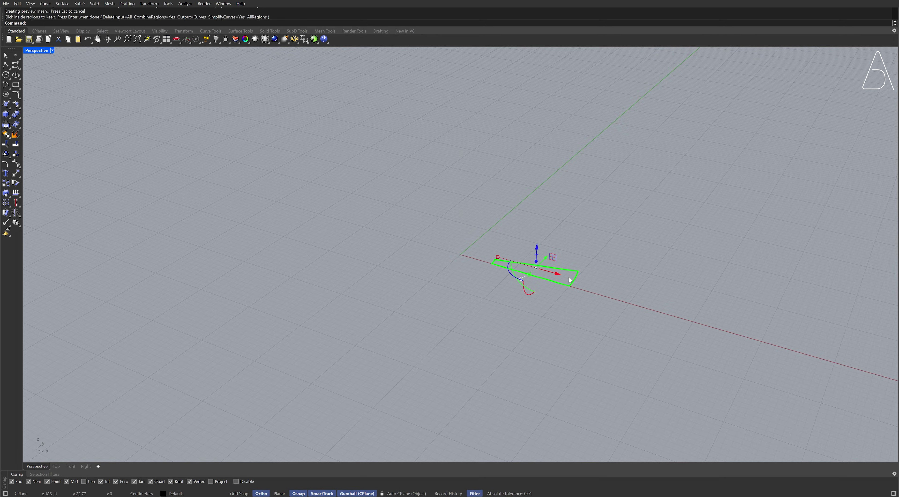
{"action": "scroll", "coordinate": [568, 275], "scroll_direction": "up", "scroll_amount": 5}
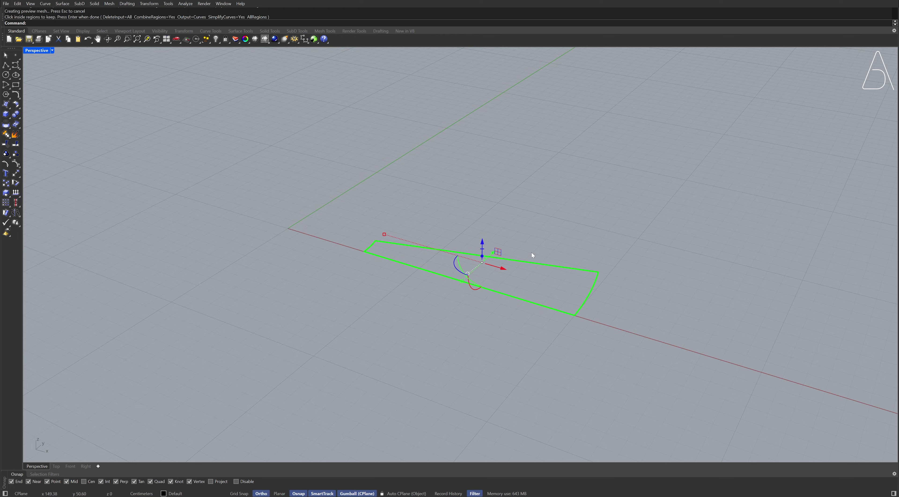
{"action": "left_click", "coordinate": [482, 257]}
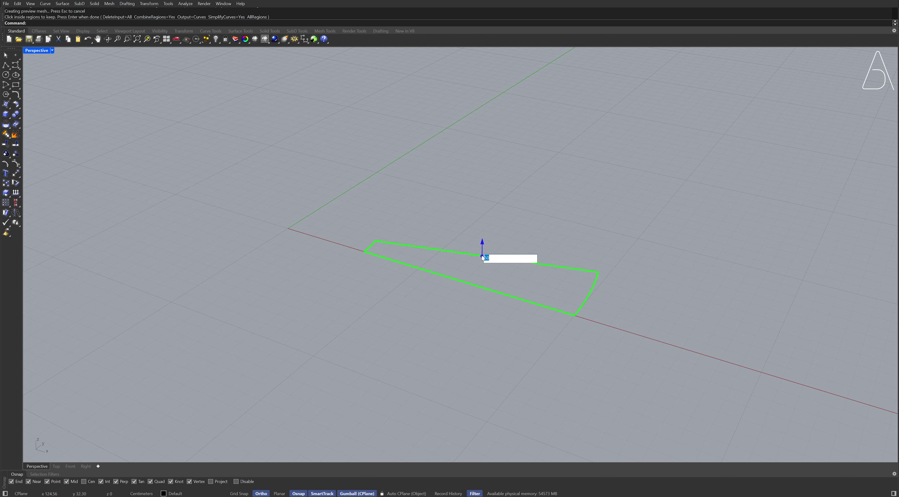
{"action": "type", "text": "10"}
{"action": "key", "text": "Return"}
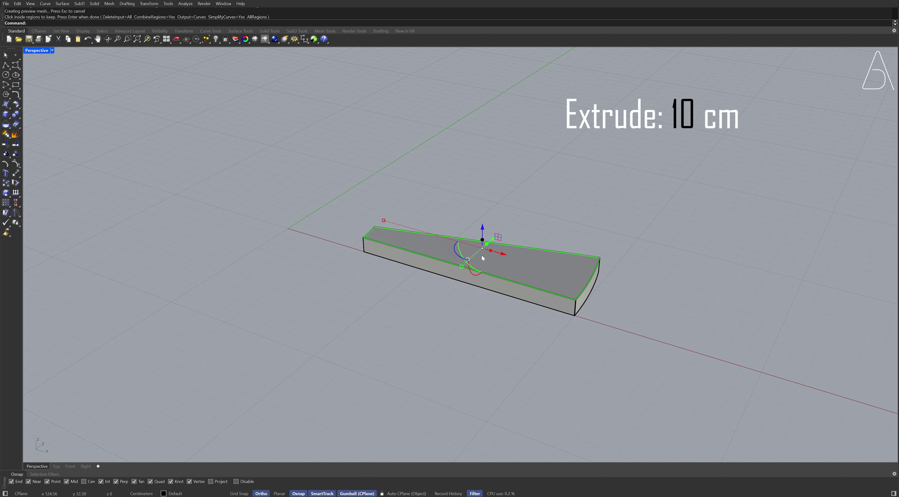
{"action": "left_click", "coordinate": [493, 258]}
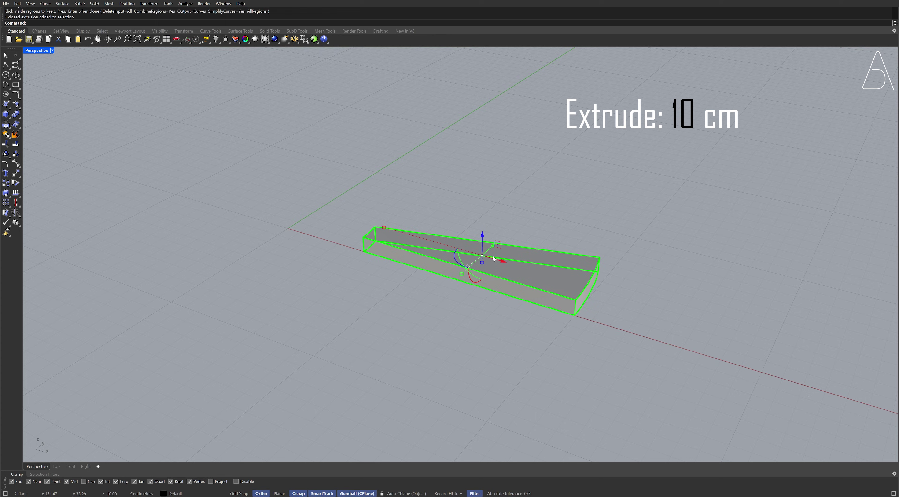
- Move the step solid 7 cm upward and orbit the view to see it lower
{"action": "left_click", "coordinate": [482, 234]}
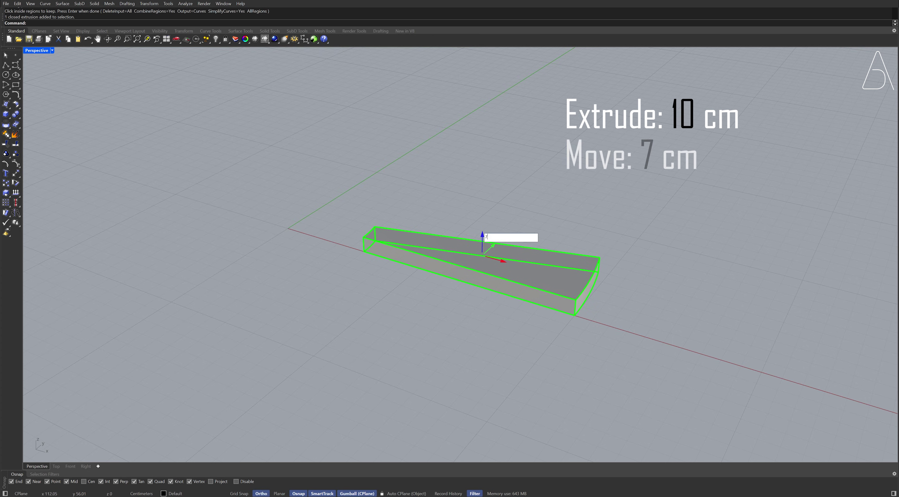
{"action": "type", "text": "7"}
{"action": "key", "text": "Return"}
{"action": "key", "text": "Escape"}
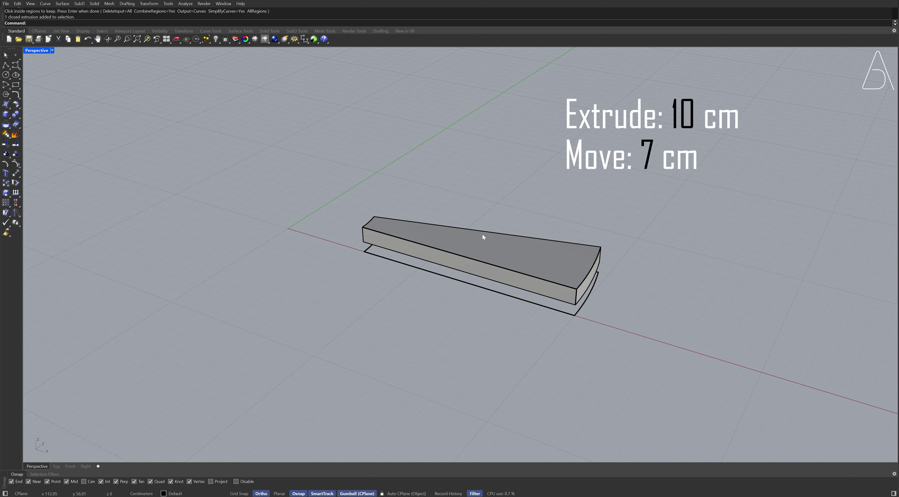
{"action": "right_click_drag", "start_coordinate": [484, 237], "coordinate": [467, 219]}
{"action": "scroll", "coordinate": [467, 220], "scroll_direction": "up", "scroll_amount": 5}
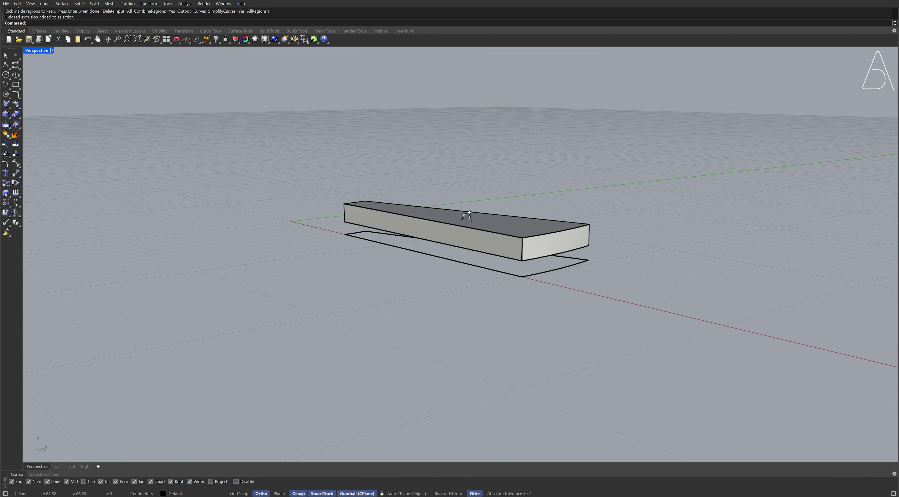
{"action": "type", "text": "FilletEdge"}
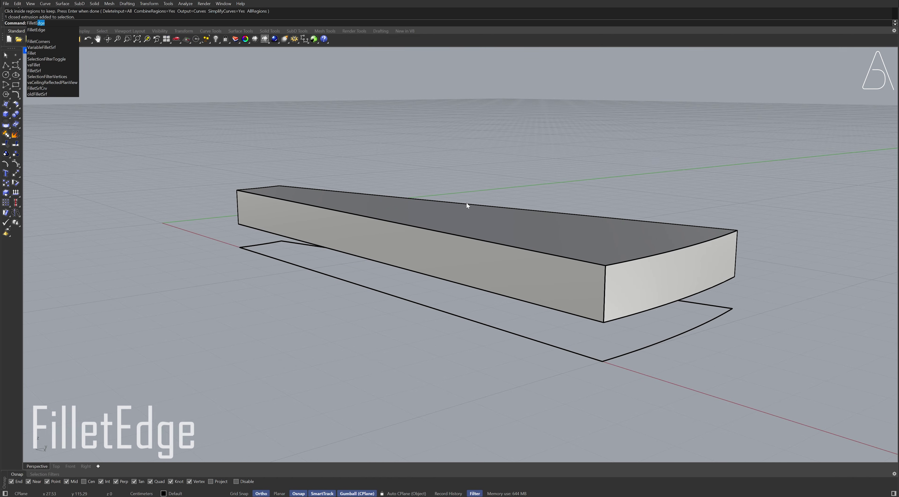
- Fillet the step's long top front edge with radius 3, then view it from above
{"action": "key", "text": "Return"}
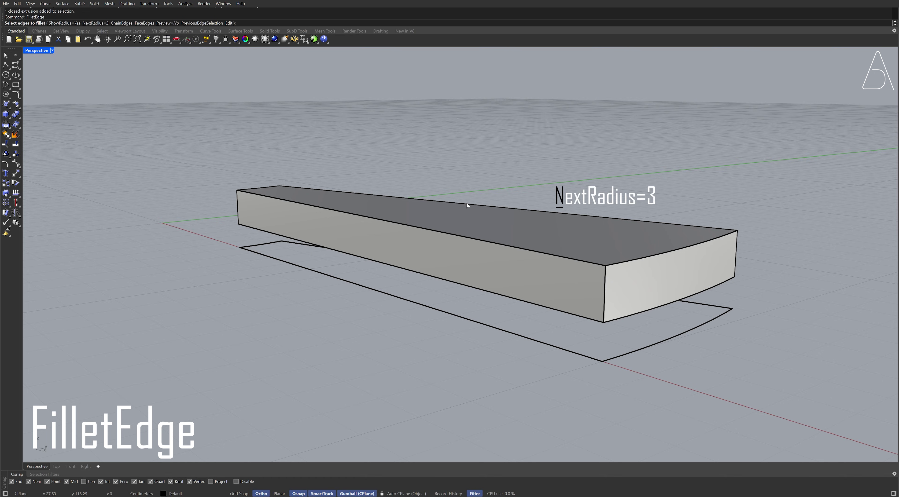
{"action": "left_click", "coordinate": [477, 242]}
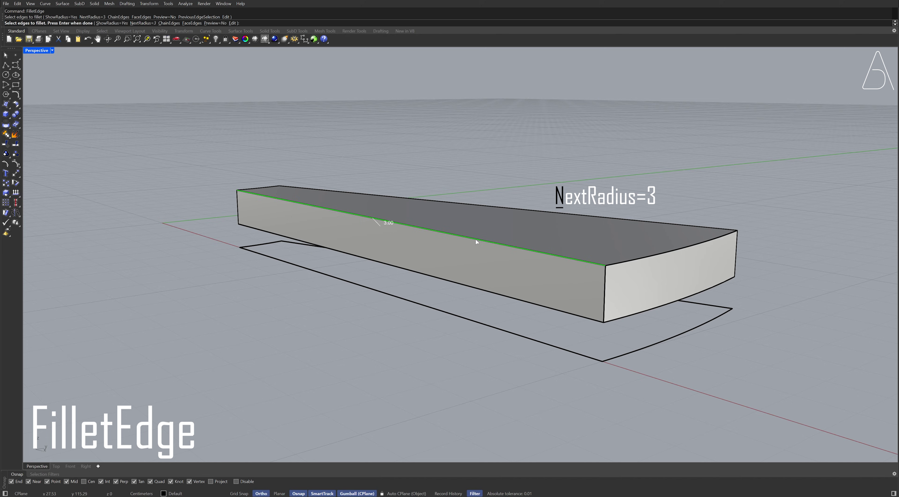
{"action": "key", "text": "Return"}
{"action": "key", "text": "Return"}
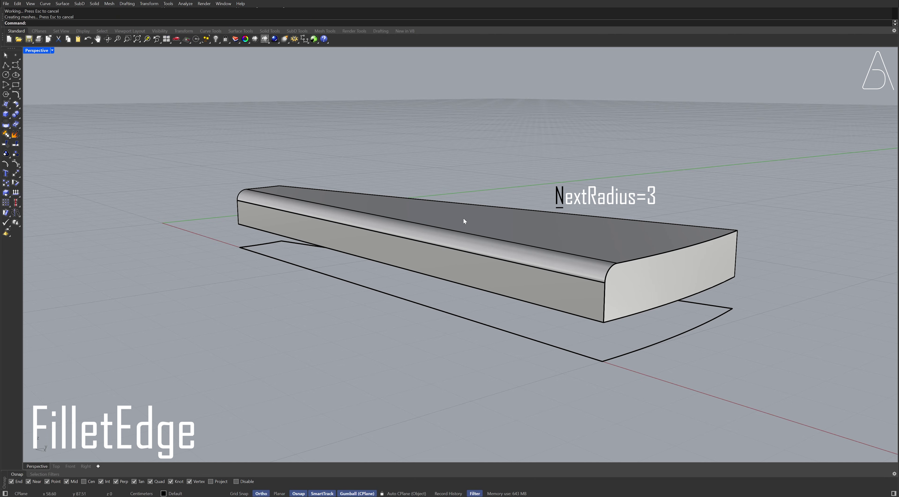
{"action": "scroll", "coordinate": [464, 218], "scroll_direction": "down", "scroll_amount": 10}
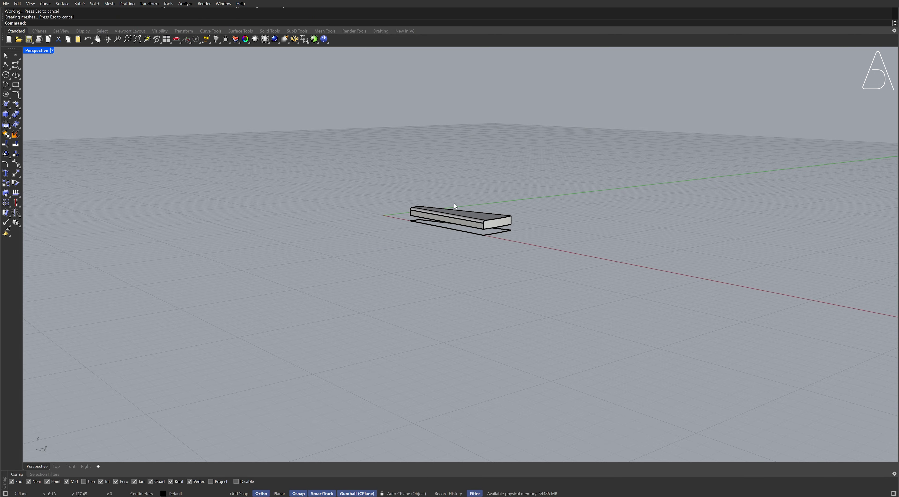
{"action": "right_click_drag", "start_coordinate": [455, 205], "coordinate": [459, 219]}
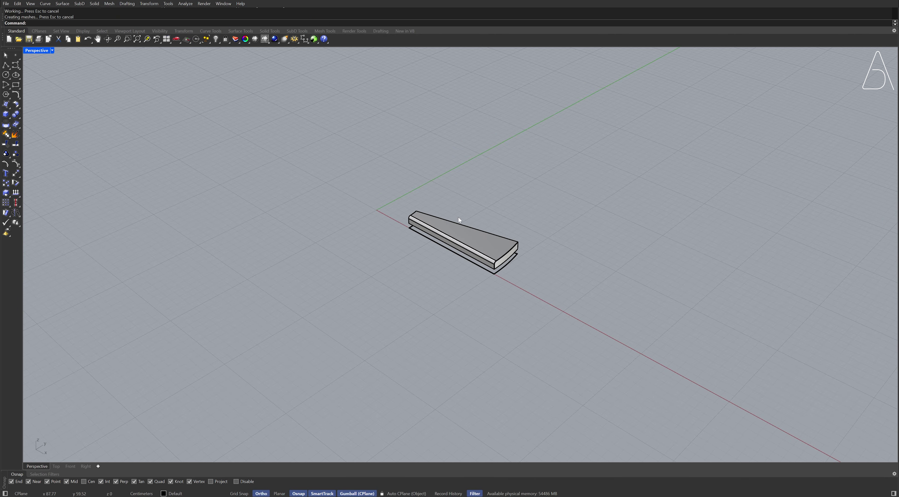
- Polar-array the step 20 times about the origin over 270°, each copy rising 17 cm
{"action": "left_click", "coordinate": [481, 239]}
{"action": "type", "text": "ArrayPolar"}
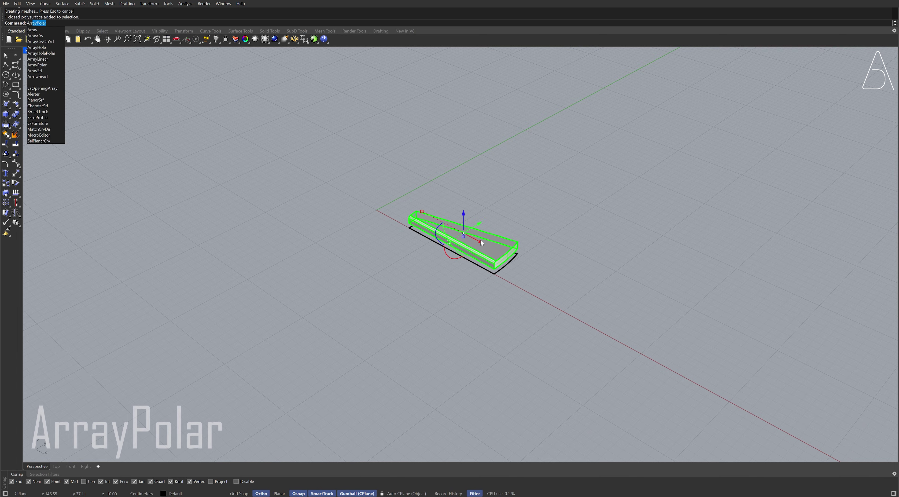
{"action": "key", "text": "Return"}
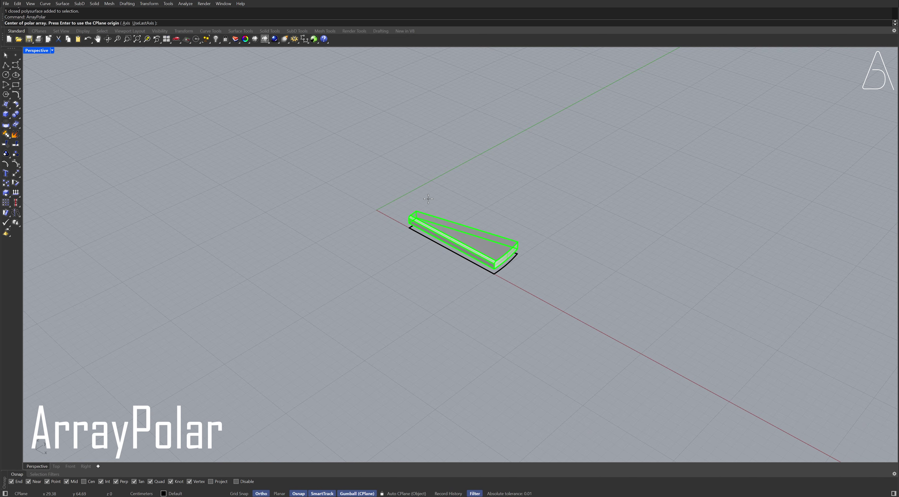
{"action": "type", "text": "0"}
{"action": "key", "text": "Return"}
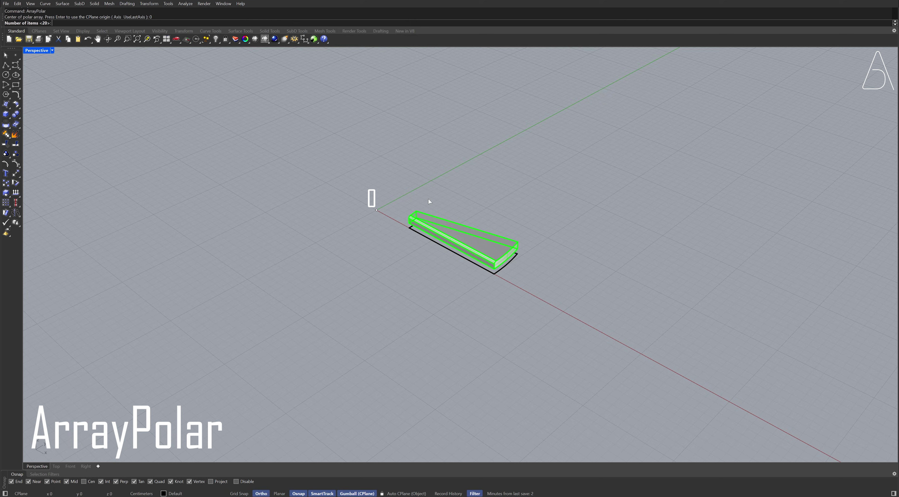
{"action": "key", "text": "Return"}
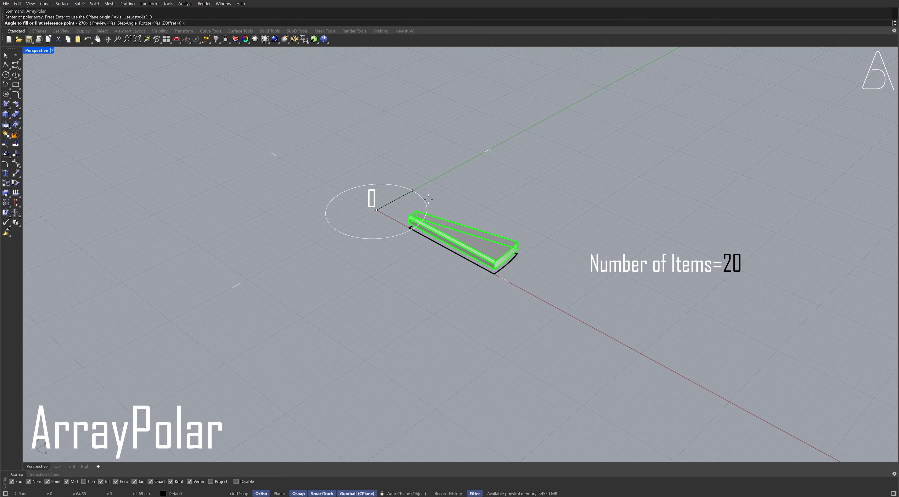
{"action": "key", "text": "Return"}
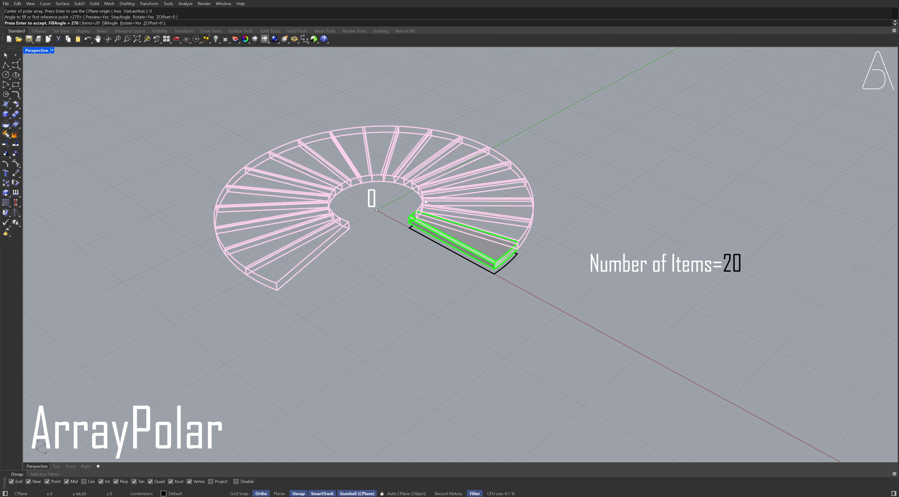
{"action": "type", "text": "z"}
{"action": "key", "text": "Return"}
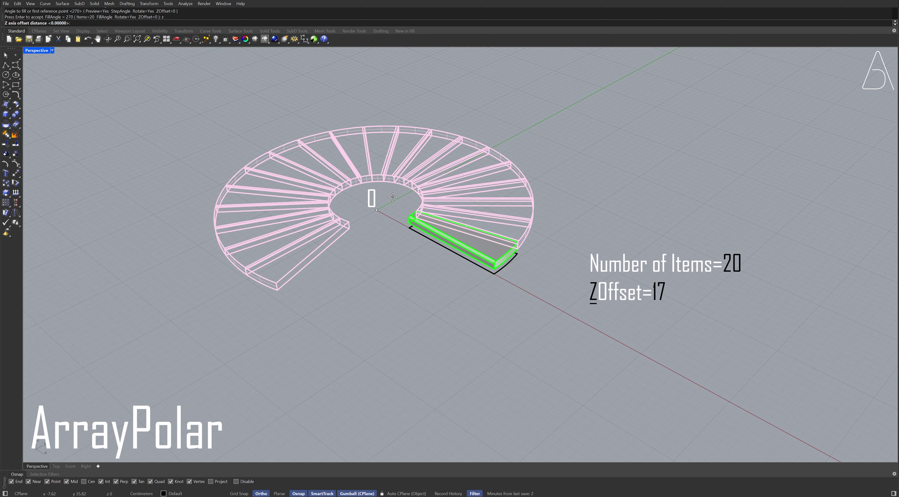
{"action": "key", "text": "Return"}
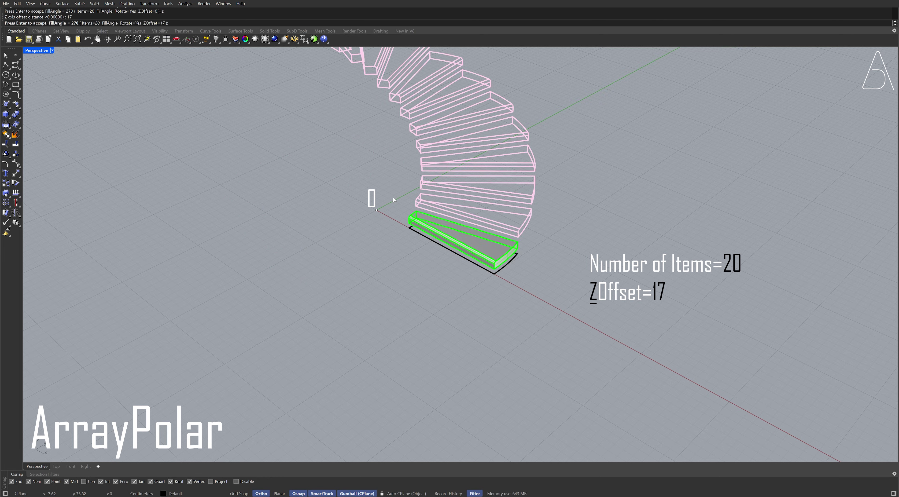
{"action": "right_click_drag", "start_coordinate": [343, 111], "coordinate": [376, 212], "text": "shift"}
{"action": "key", "text": "Return"}
{"action": "key", "text": "Escape"}
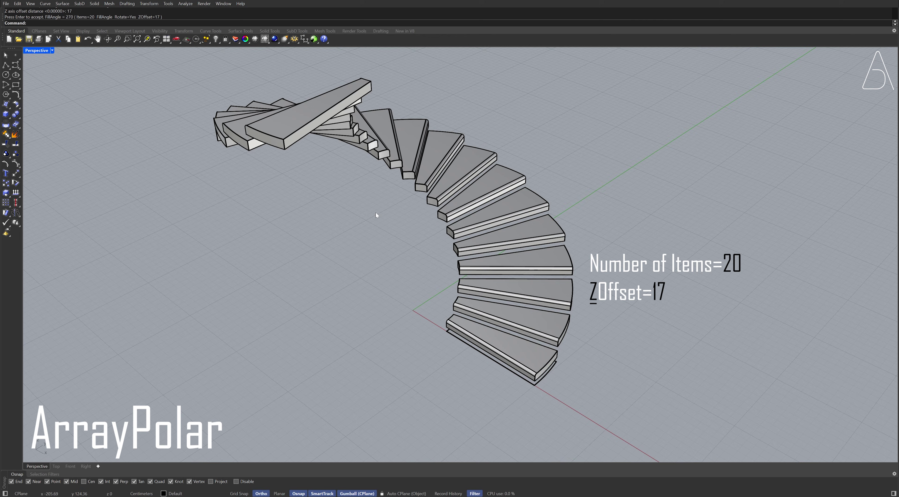
{"action": "right_click_drag", "start_coordinate": [387, 230], "coordinate": [396, 257]}
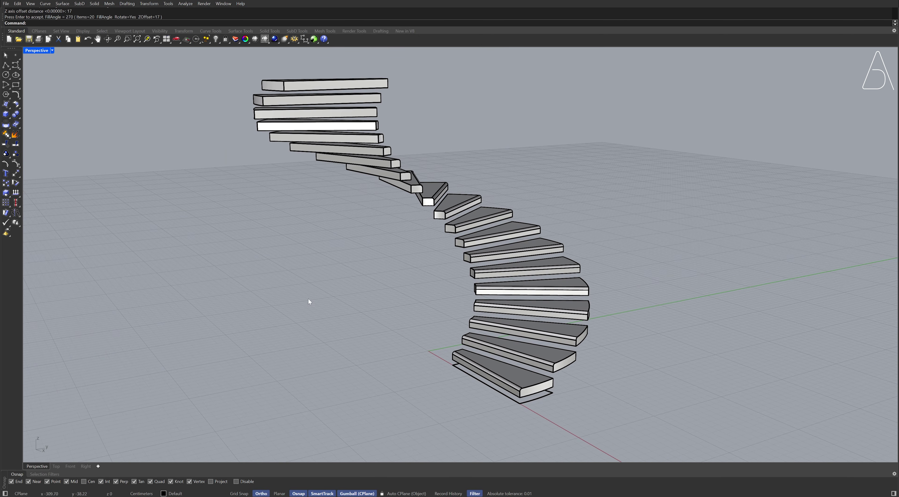
- Delete the topmost step from the Top view, then return to the Perspective view
{"action": "left_click", "coordinate": [53, 468]}
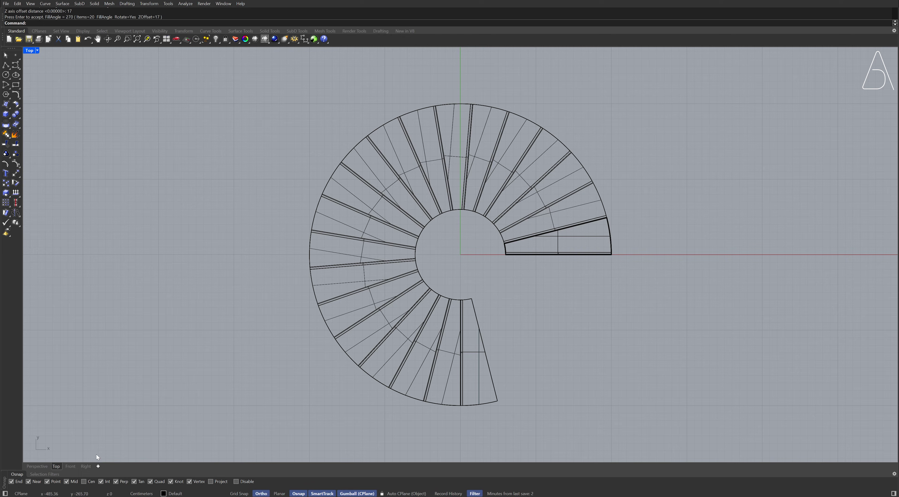
{"action": "left_click", "coordinate": [476, 318]}
{"action": "key", "text": "Delete"}
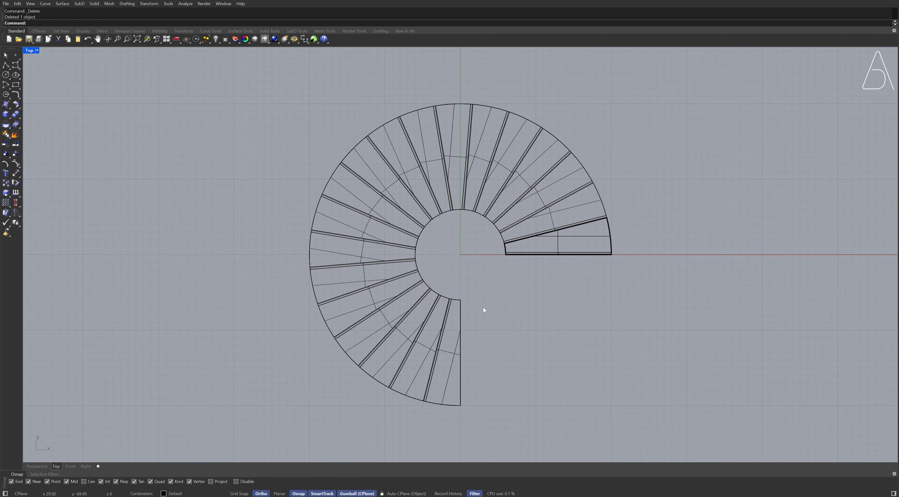
{"action": "left_click", "coordinate": [37, 467]}
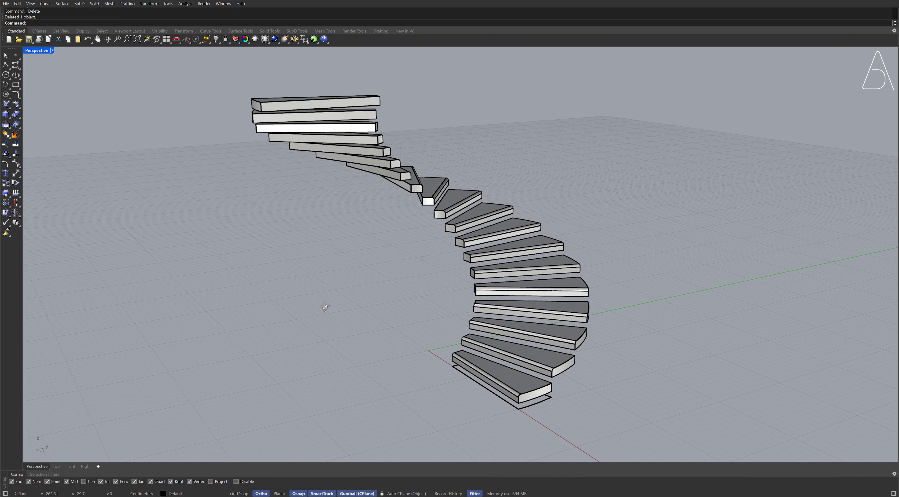
{"action": "right_click_drag", "start_coordinate": [325, 307], "coordinate": [351, 320]}
{"action": "key", "text": "Return"}
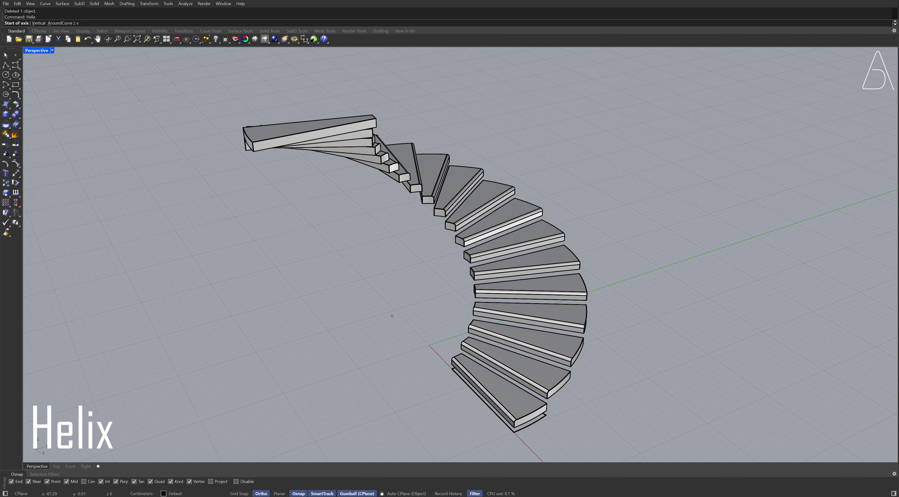
- Draw a vertical 0.75-turn, radius 60 helix from the origin up to the top step
{"action": "key", "text": "Return"}
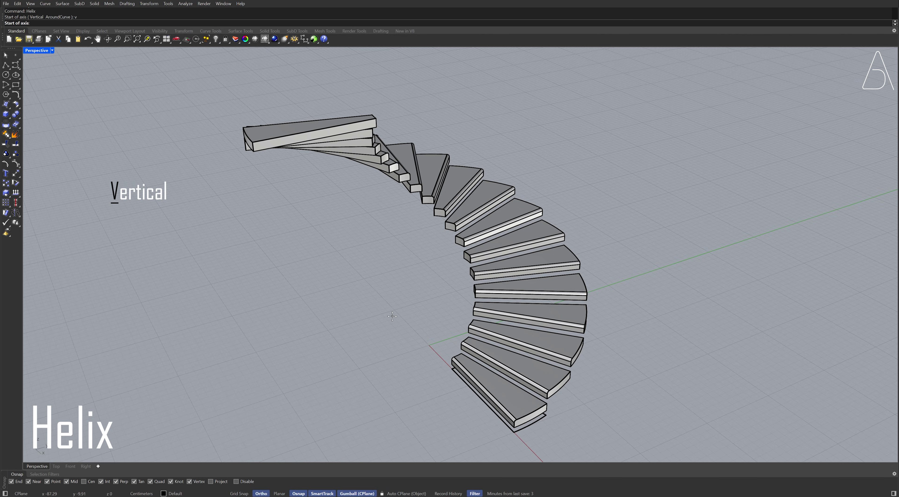
{"action": "type", "text": "0"}
{"action": "key", "text": "Return"}
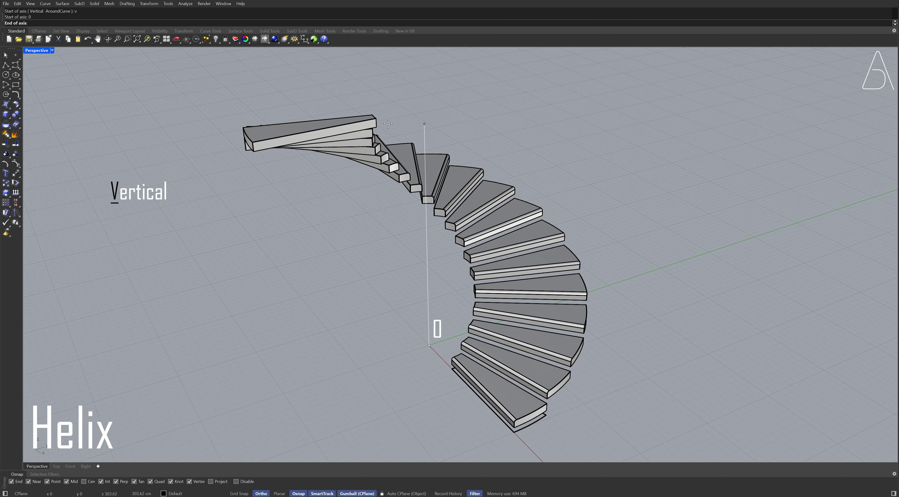
{"action": "left_click", "coordinate": [377, 117]}
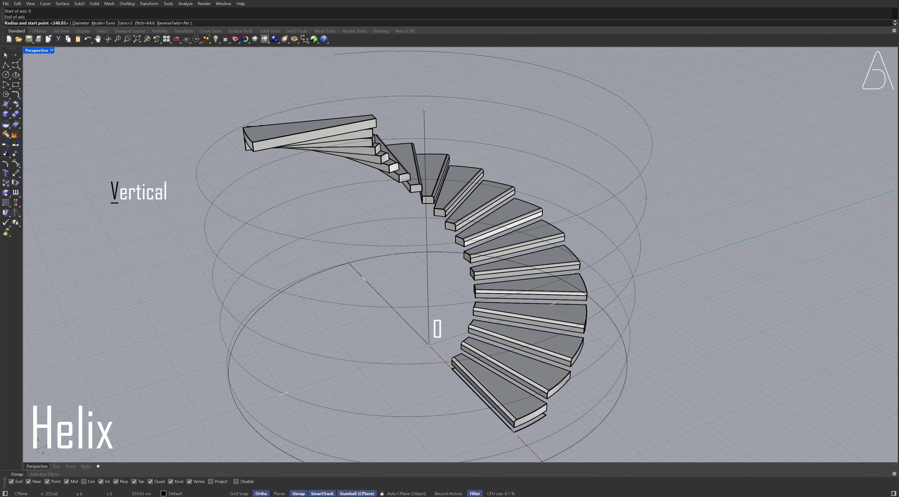
{"action": "type", "text": "t"}
{"action": "key", "text": "Return"}
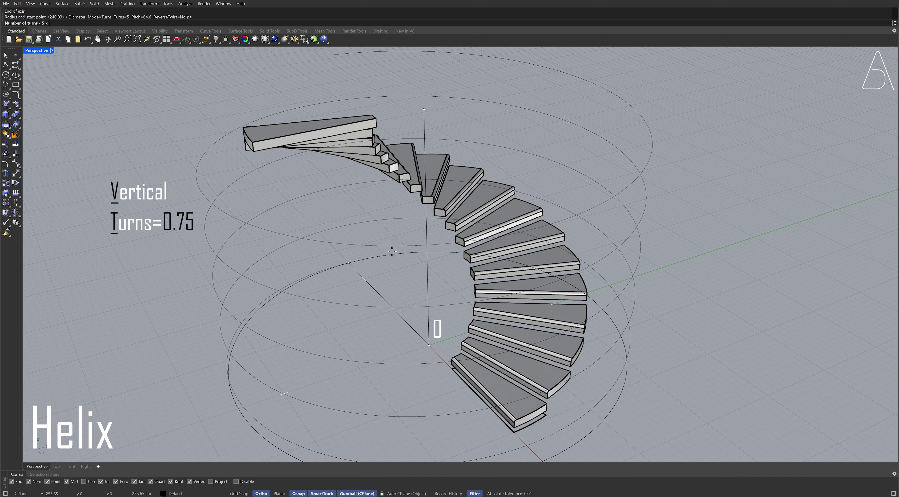
{"action": "type", "text": "0.75"}
{"action": "key", "text": "Return"}
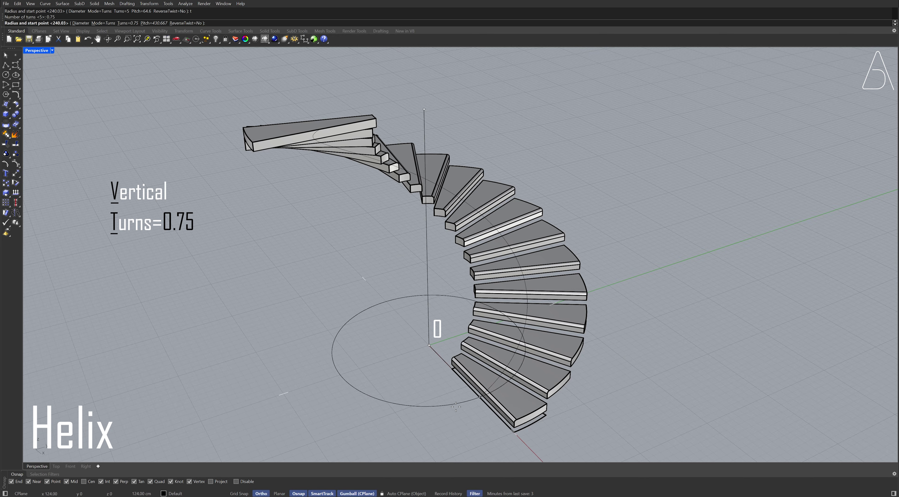
{"action": "left_click", "coordinate": [513, 433]}
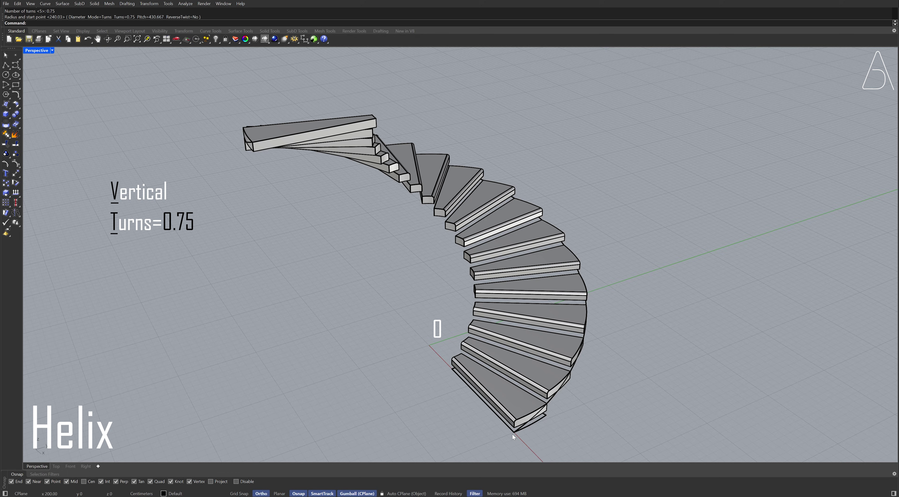
{"action": "mouse_move", "coordinate": [407, 343]}
{"action": "right_mouse_down"}
{"action": "mouse_move", "coordinate": [377, 329]}
{"action": "mouse_move", "coordinate": [241, 332]}
{"action": "mouse_move", "coordinate": [409, 342]}
{"action": "right_mouse_up"}
- Start a second vertical helix, cancel it, and orbit around the staircase
{"action": "right_click", "coordinate": [409, 343]}
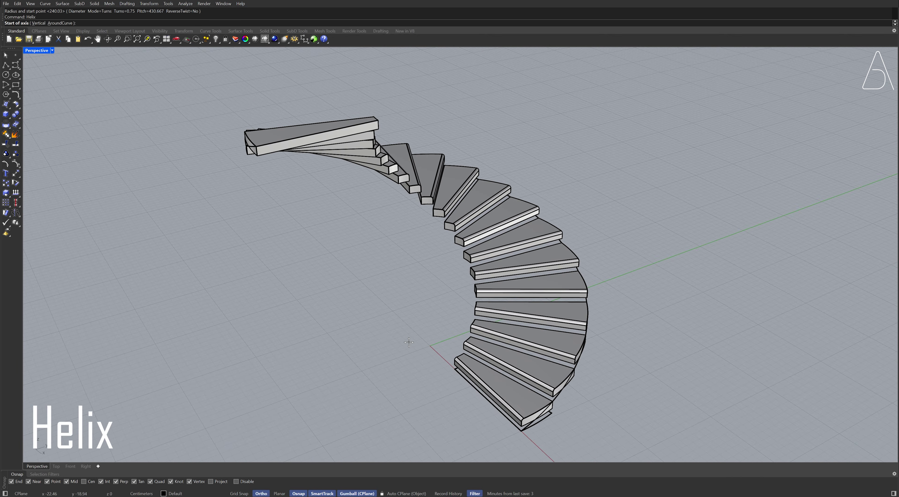
{"action": "type", "text": "v"}
{"action": "key", "text": "Return"}
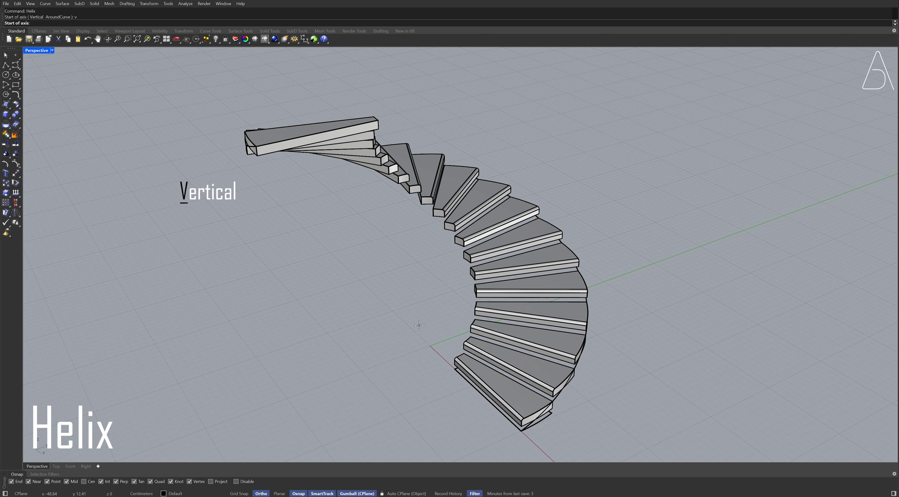
{"action": "key", "text": "Return"}
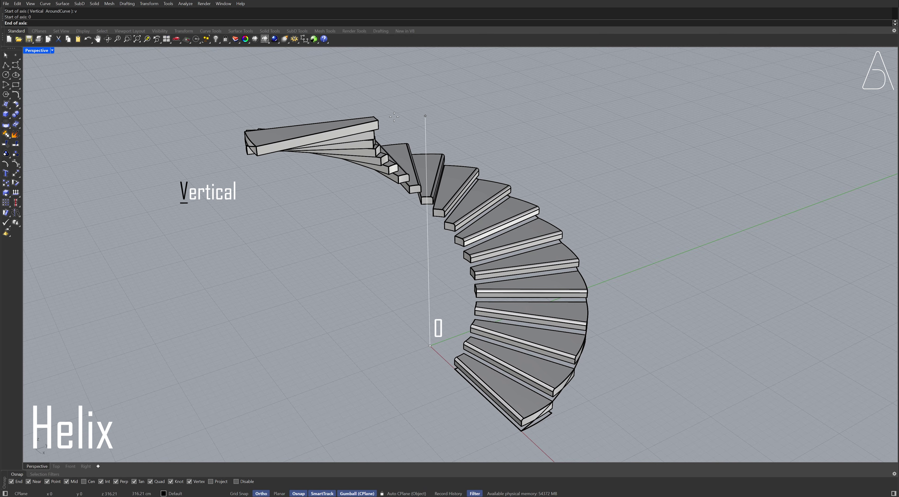
{"action": "left_click", "coordinate": [390, 123]}
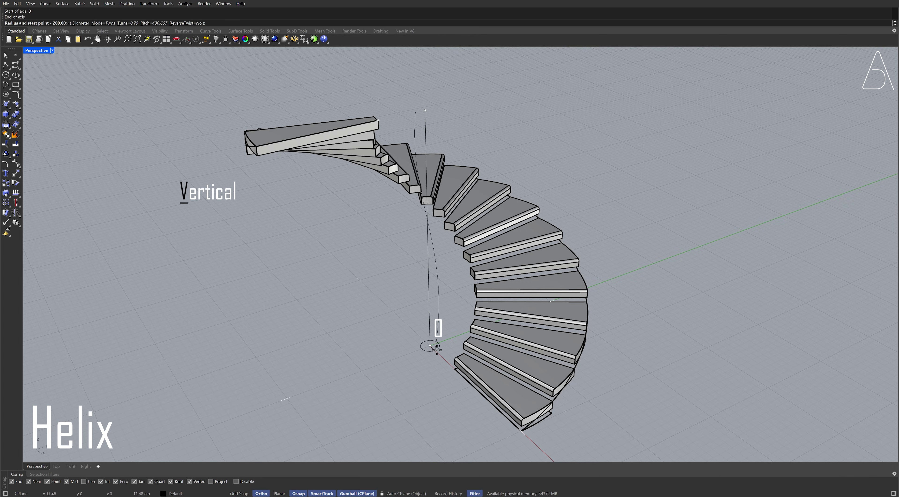
{"action": "key", "text": "Escape"}
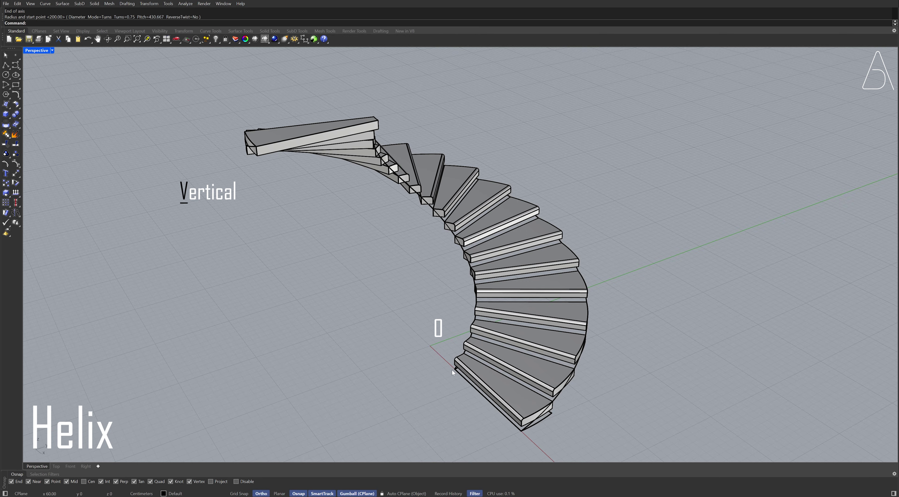
{"action": "right_click_drag", "start_coordinate": [431, 315], "coordinate": [395, 289]}
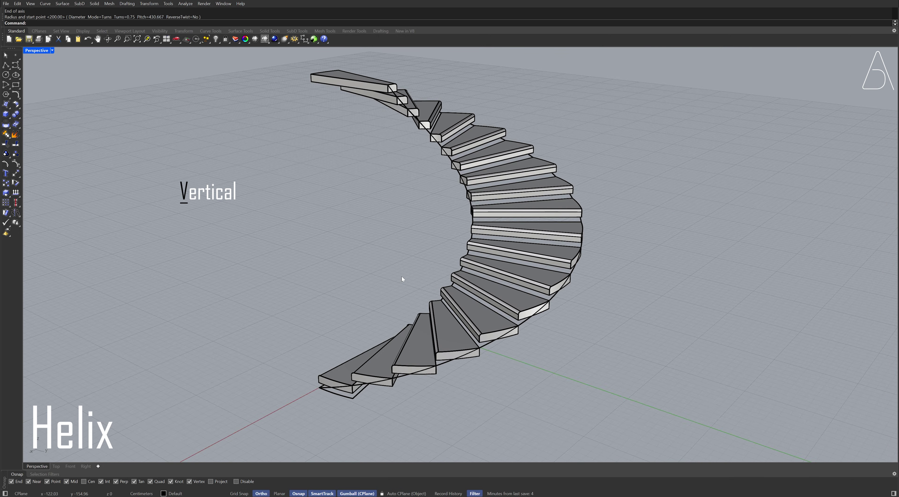
- Select all curves except the bottom closed curve, leaving both helices selected
{"action": "type", "text": "SelCrv"}
{"action": "key", "text": "Return"}
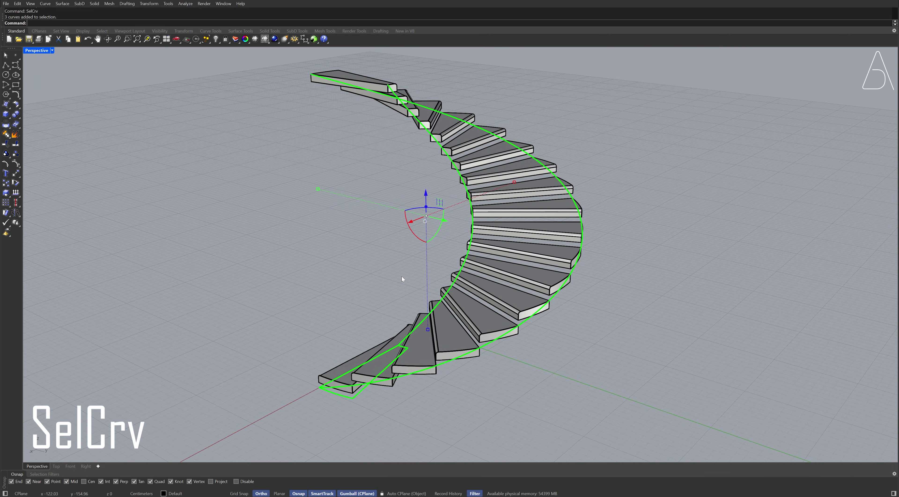
{"action": "right_click_drag", "start_coordinate": [397, 288], "coordinate": [481, 341]}
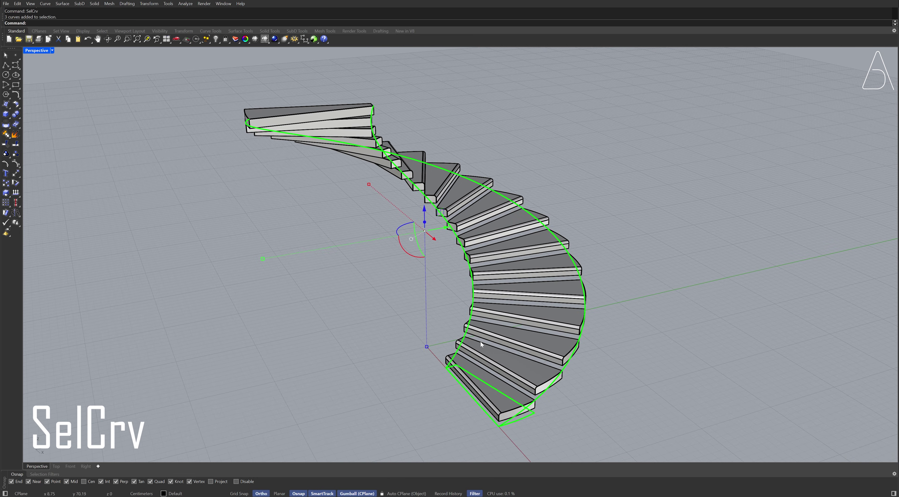
{"action": "left_click", "coordinate": [530, 416], "text": "ctrl"}
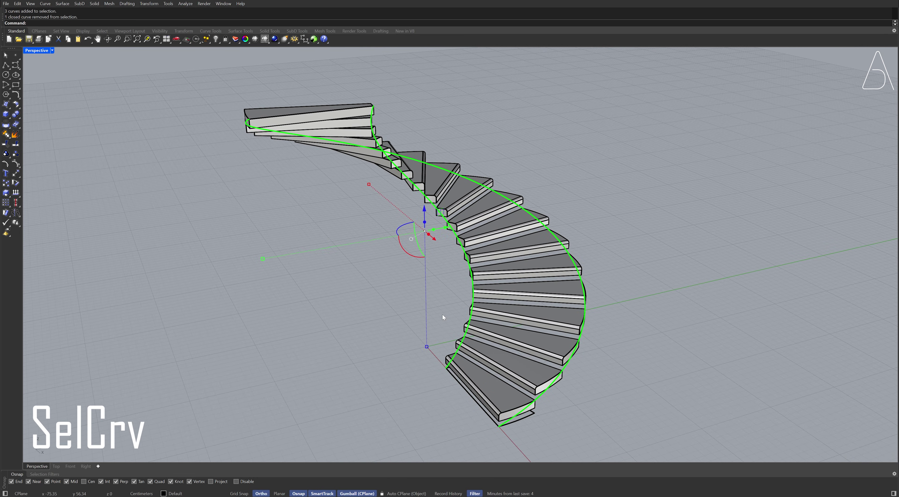
- Extrude the two helices 20 units with BothSides set to Yes
{"action": "type", "text": "ExtrudeCrv"}
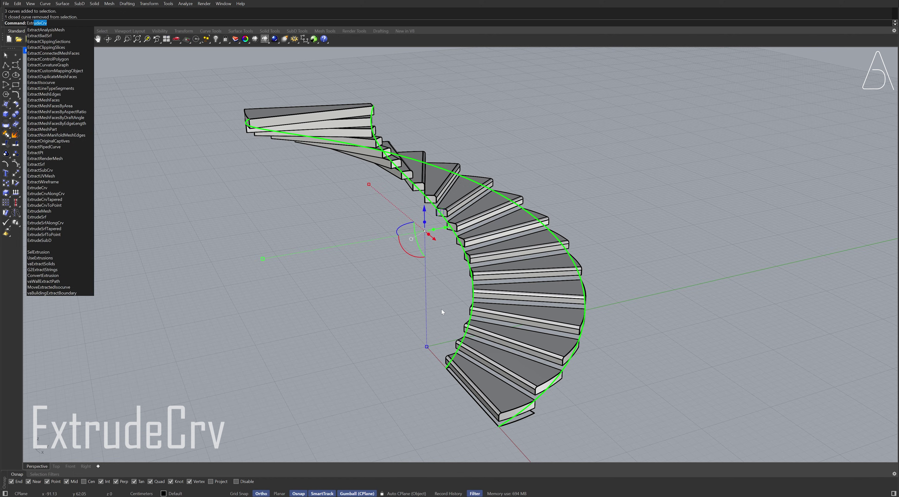
{"action": "key", "text": "Return"}
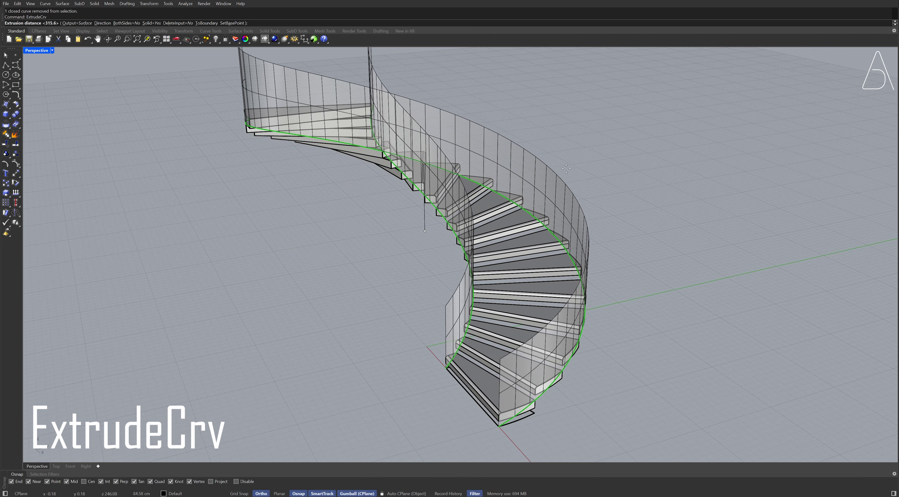
{"action": "type", "text": "b"}
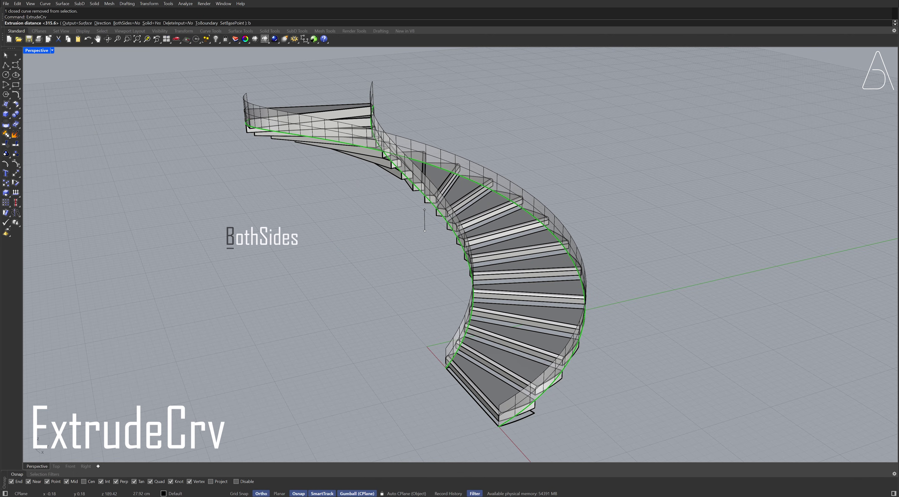
{"action": "key", "text": "Return"}
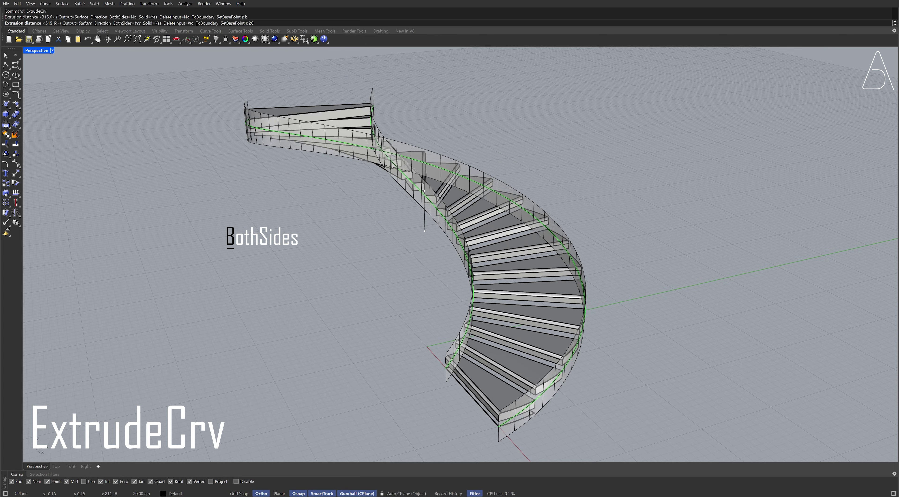
{"action": "key", "text": "Return"}
{"action": "mouse_move", "coordinate": [634, 214]}
{"action": "right_mouse_down"}
{"action": "mouse_move", "coordinate": [600, 215]}
{"action": "mouse_move", "coordinate": [624, 225]}
{"action": "right_mouse_up"}
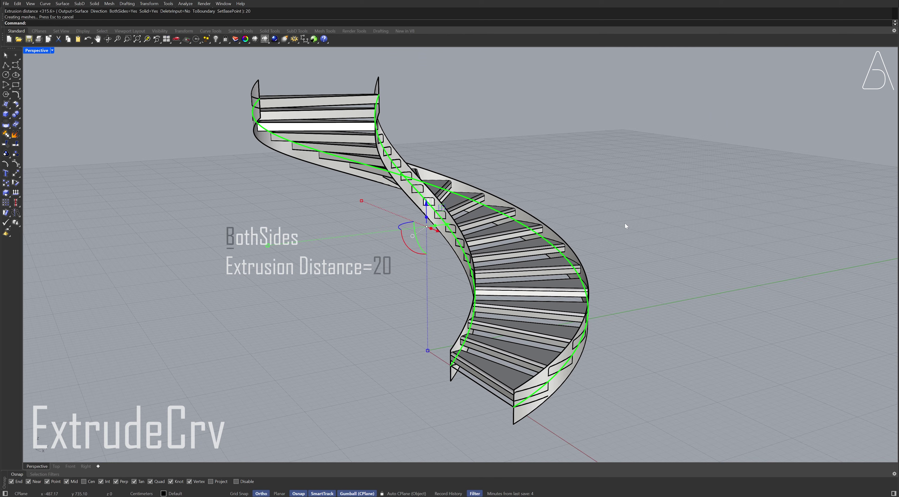
- Hide the helix guide curves and the bottom closed curve
{"action": "left_click", "coordinate": [478, 385]}
{"action": "type", "text": "Hide"}
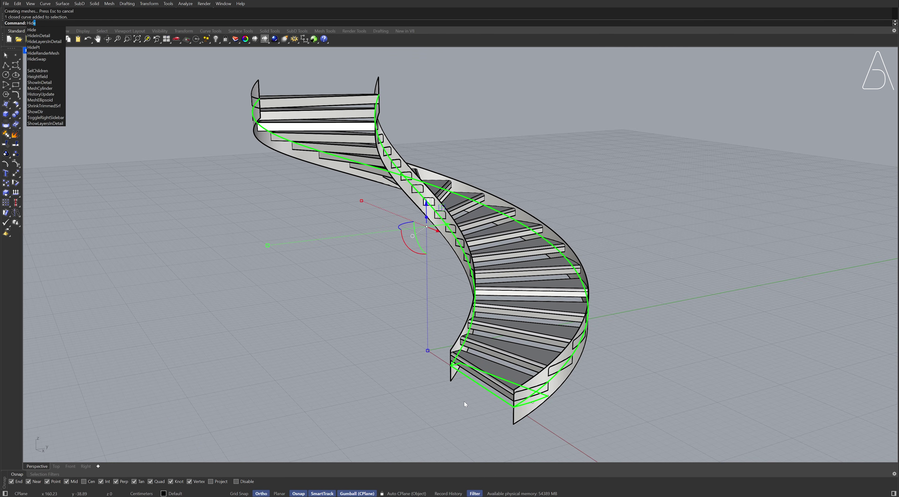
{"action": "key", "text": "Return"}
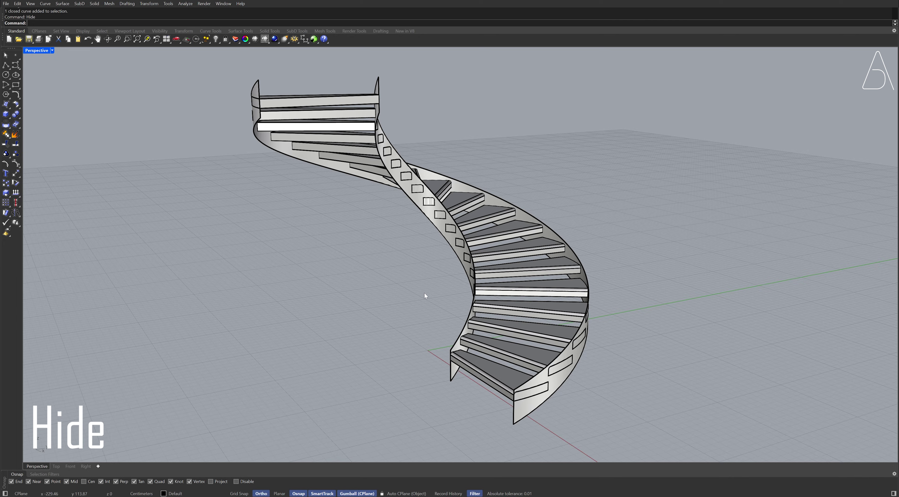
- Thicken the inner stringer with OffsetSrf, flipped, at distance 5
{"action": "type", "text": "OffsetSrf"}
{"action": "key", "text": "Return"}
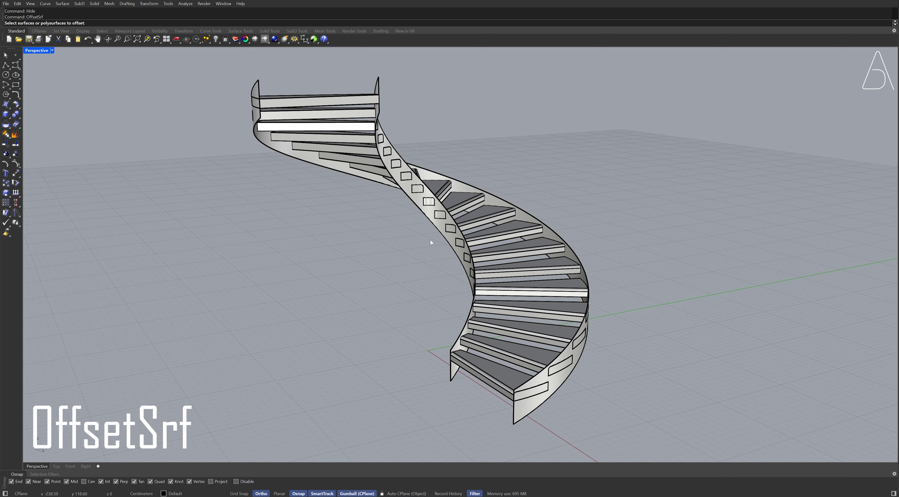
{"action": "left_click", "coordinate": [436, 228]}
{"action": "key", "text": "Return"}
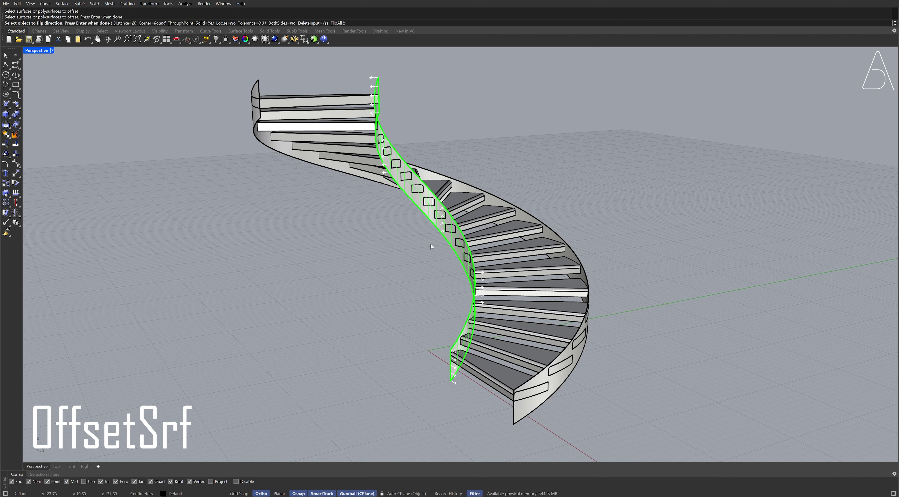
{"action": "scroll", "coordinate": [479, 289], "scroll_direction": "up", "scroll_amount": 5}
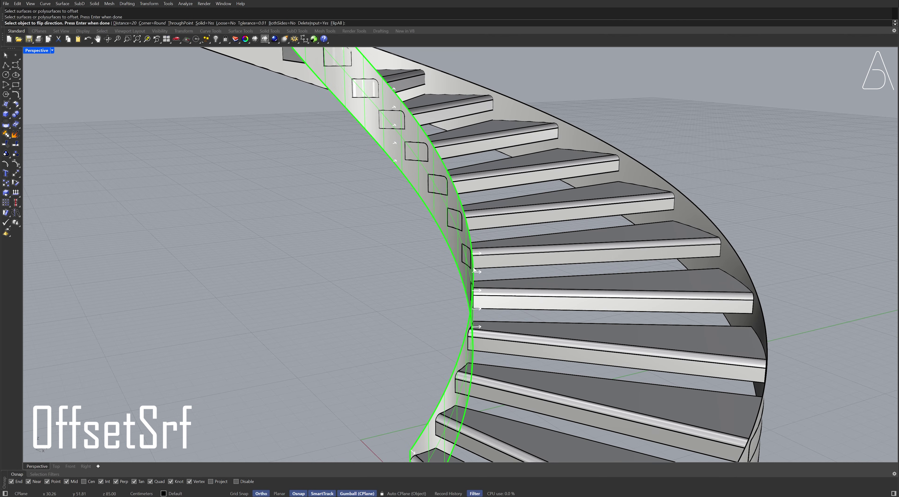
{"action": "type", "text": "f"}
{"action": "key", "text": "Return"}
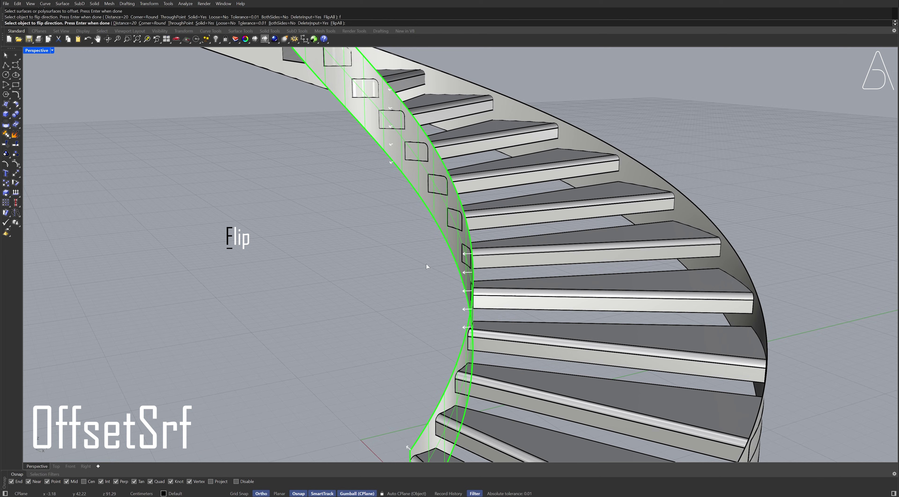
{"action": "type", "text": "5"}
{"action": "key", "text": "Return"}
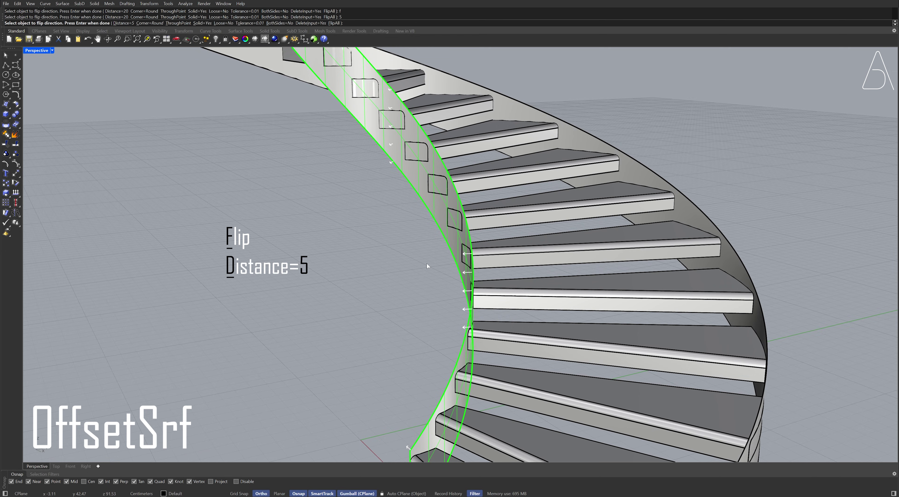
{"action": "key", "text": "Return"}
- Thicken the outer stringer by 5 the same way
{"action": "scroll", "coordinate": [427, 263], "scroll_direction": "down", "scroll_amount": 5}
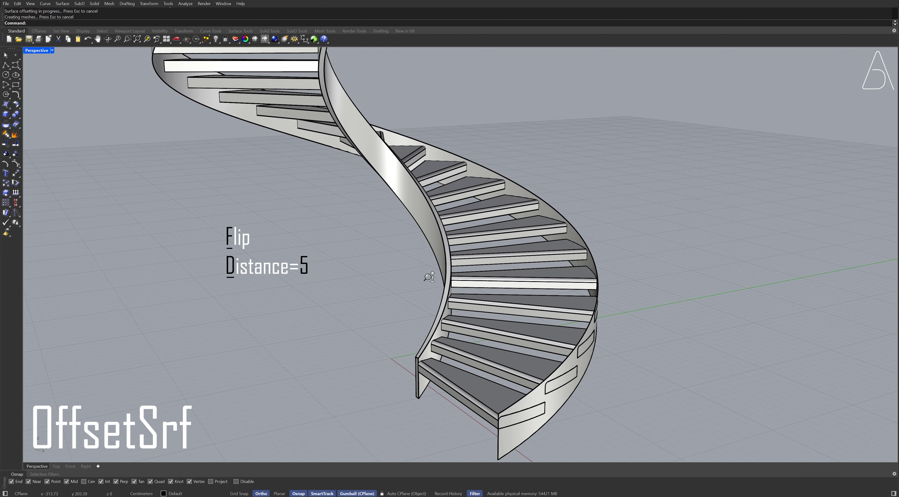
{"action": "scroll", "coordinate": [430, 277], "scroll_direction": "down", "scroll_amount": 2}
{"action": "key", "text": "Return"}
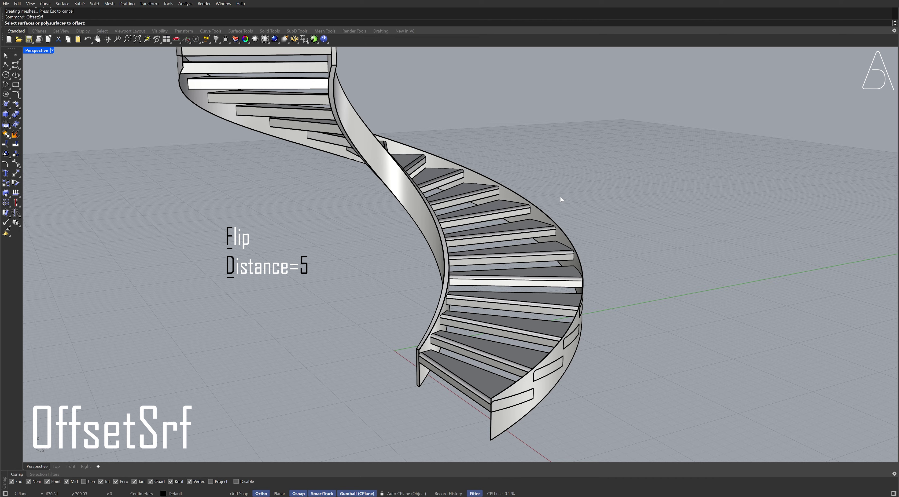
{"action": "left_click", "coordinate": [542, 214]}
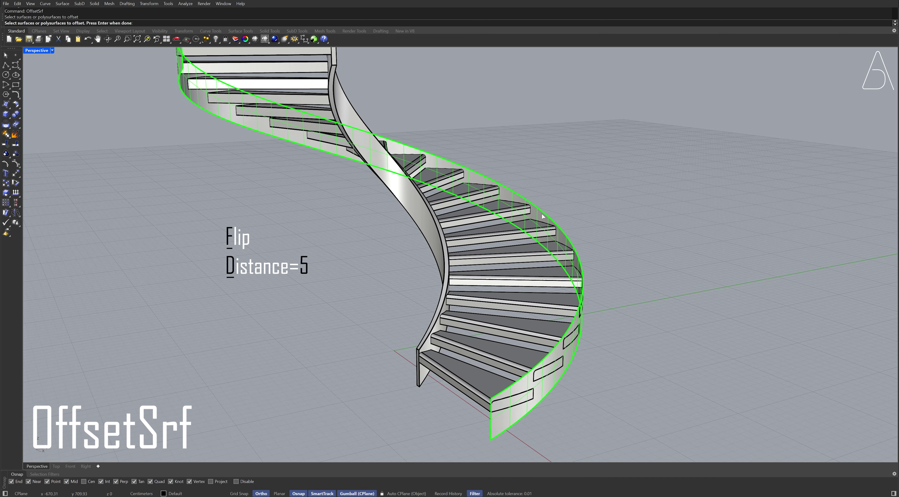
{"action": "key", "text": "Return"}
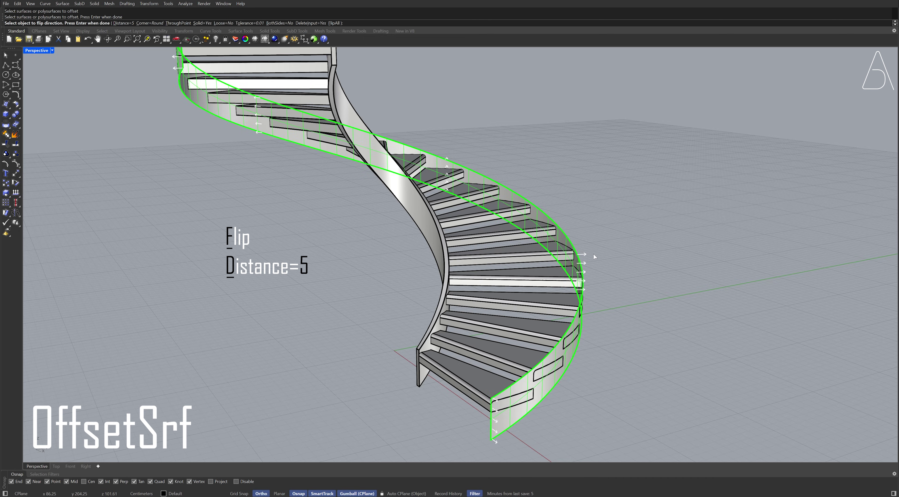
{"action": "key", "text": "Return"}
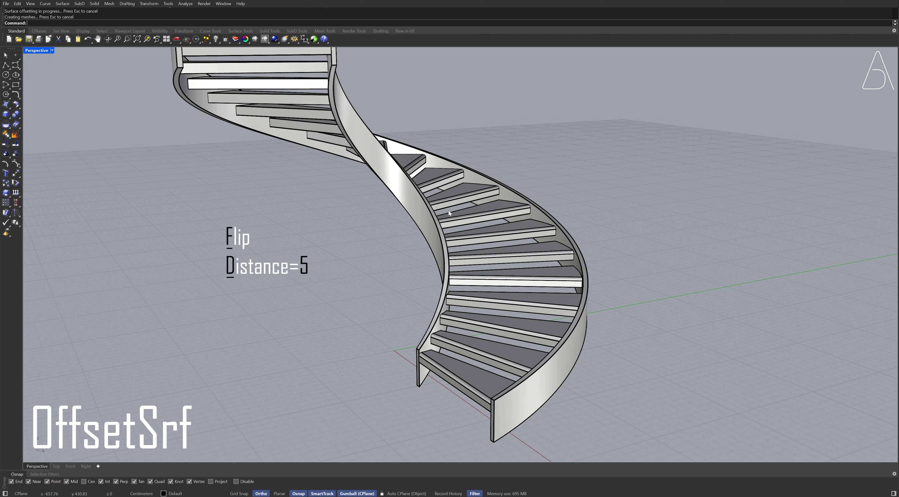
{"action": "right_click_drag", "start_coordinate": [448, 210], "coordinate": [478, 233]}
{"action": "scroll", "coordinate": [468, 374], "scroll_direction": "up", "scroll_amount": 5}
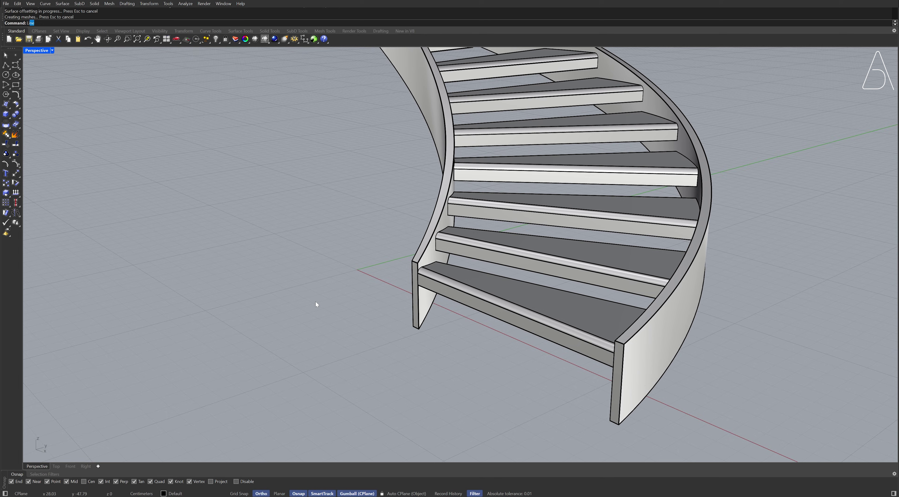
- Draw a cutting line at the stair base and slide it through both stringer bases
{"action": "key", "text": "Return"}
{"action": "left_click", "coordinate": [281, 303]}
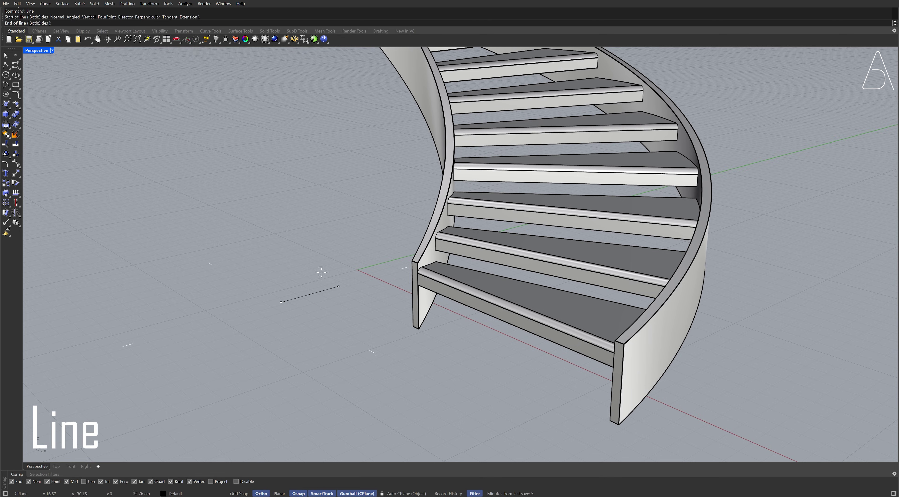
{"action": "left_click", "coordinate": [409, 198]}
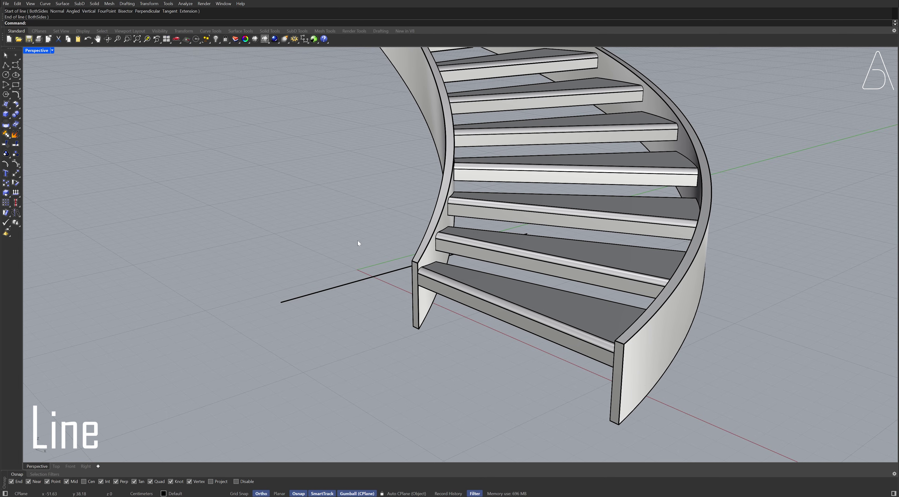
{"action": "left_click", "coordinate": [340, 287]}
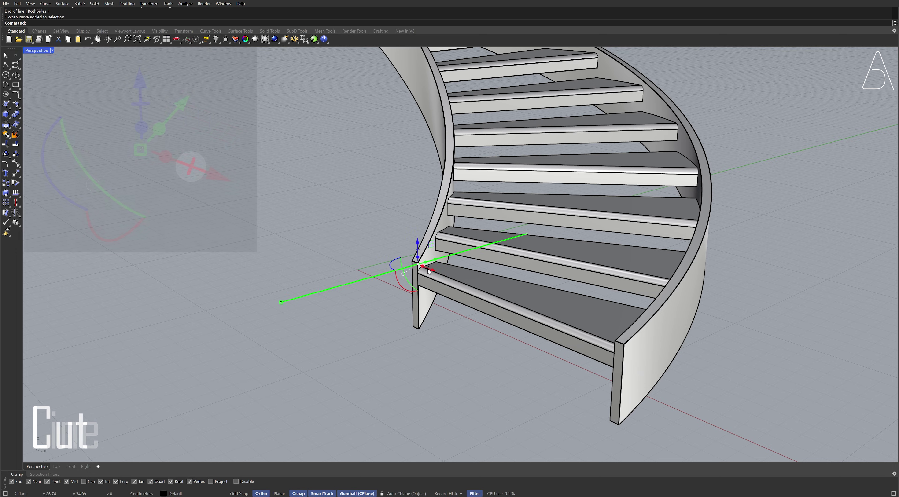
{"action": "left_click_drag", "start_coordinate": [428, 269], "coordinate": [794, 293]}
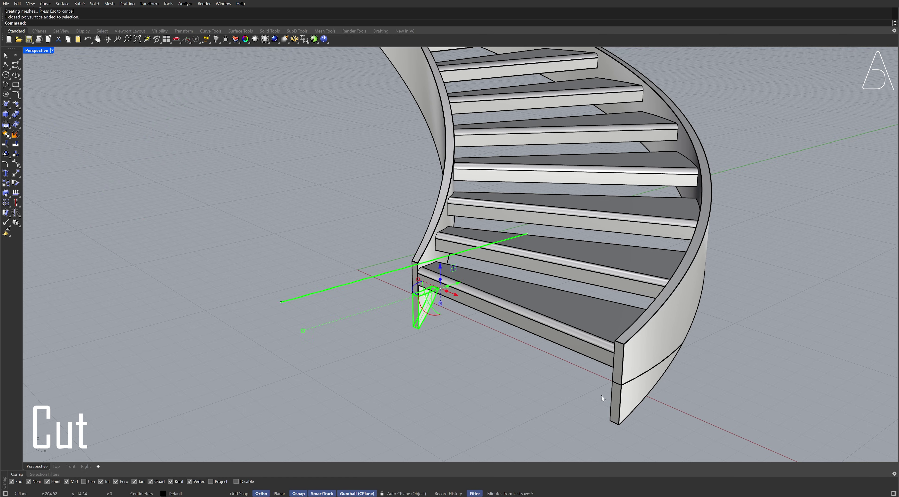
- Delete the stringer pieces left below floor level
{"action": "left_click", "coordinate": [633, 397], "text": "shift"}
{"action": "key", "text": "Delete"}
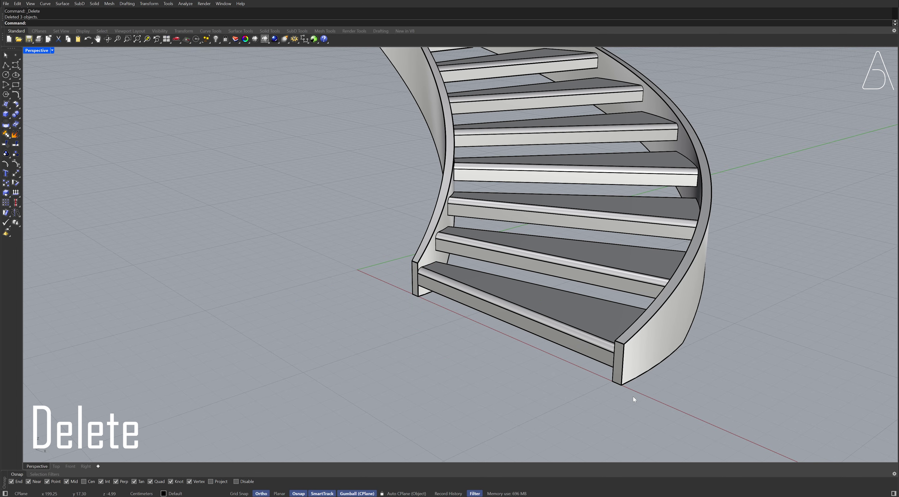
{"action": "right_click_drag", "start_coordinate": [633, 397], "coordinate": [593, 359]}
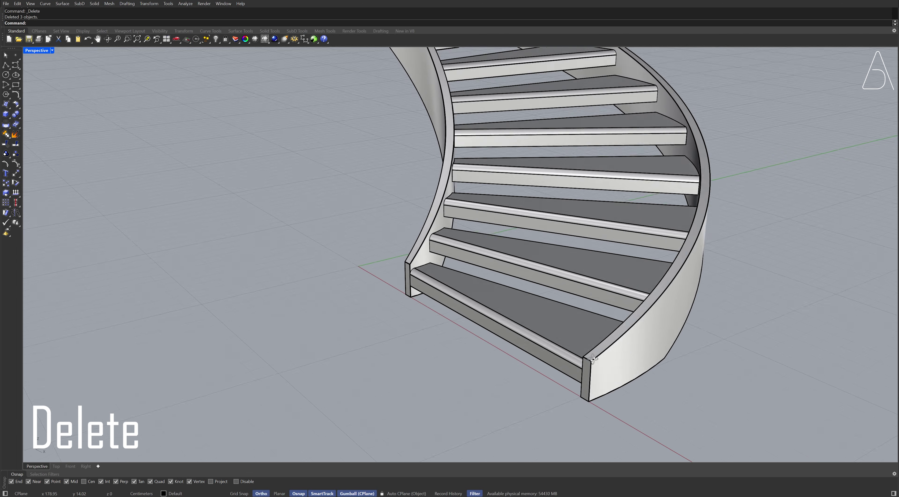
{"action": "scroll", "coordinate": [460, 256], "scroll_direction": "down", "scroll_amount": 10}
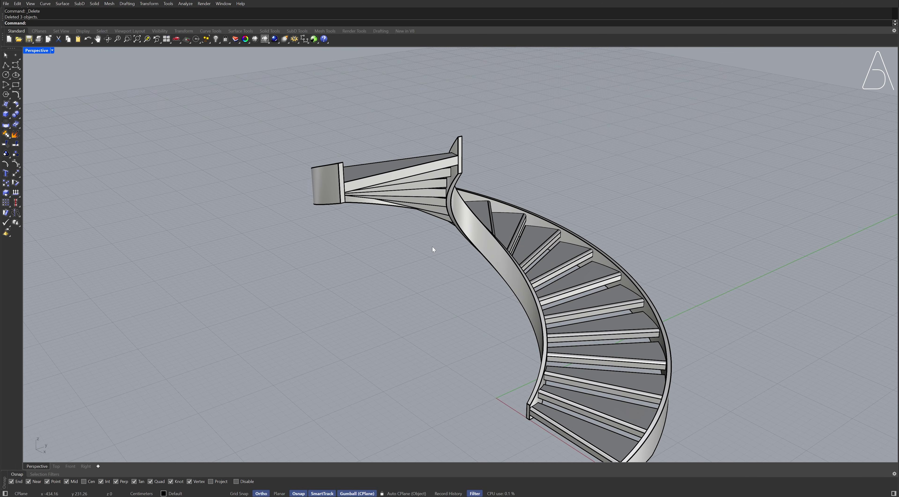
- Copy the landing wall's top edge as a curve with DupEdge and stretch it longer
{"action": "right_click_drag", "start_coordinate": [433, 248], "coordinate": [415, 222]}
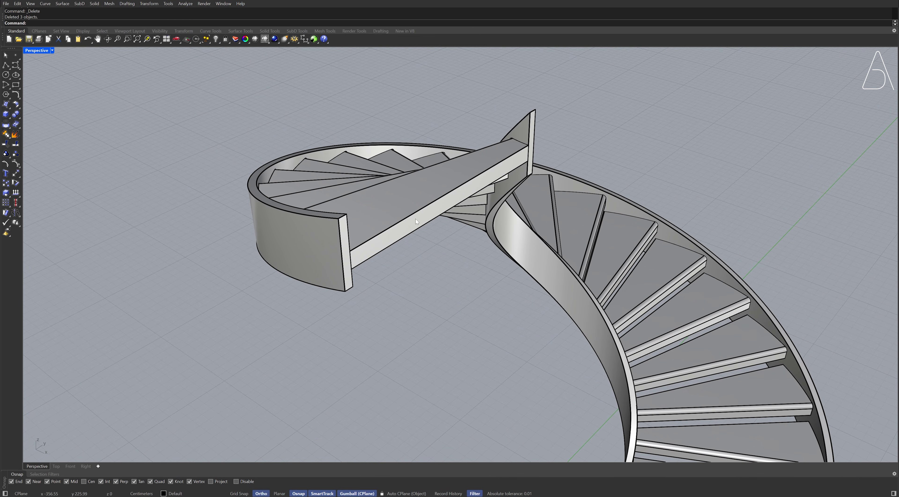
{"action": "type", "text": "upEdge"}
{"action": "key", "text": "Return"}
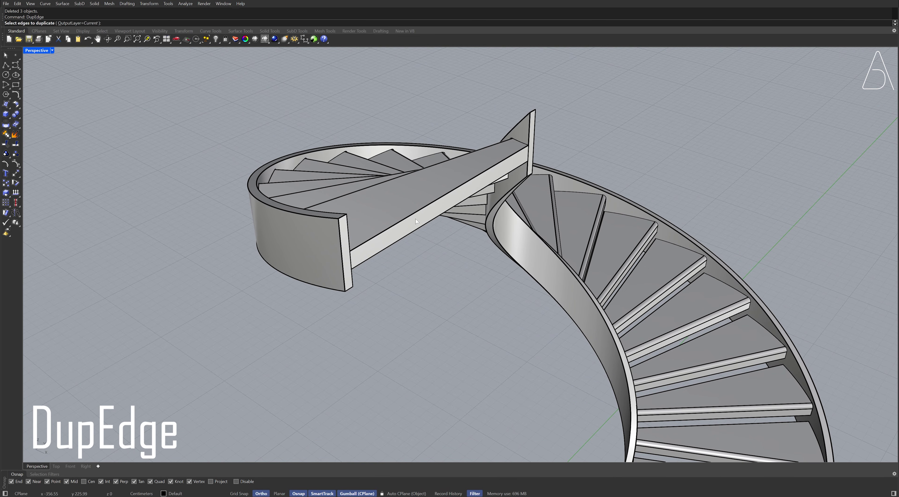
{"action": "left_click", "coordinate": [436, 204]}
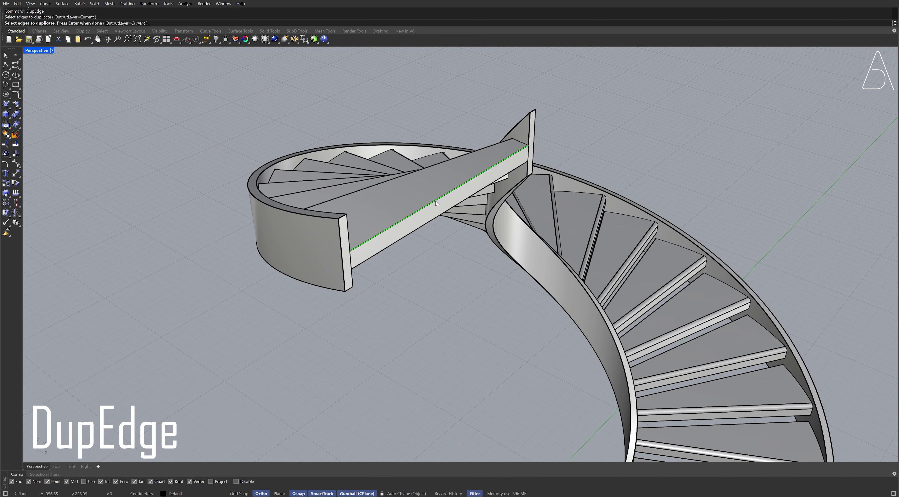
{"action": "key", "text": "Return"}
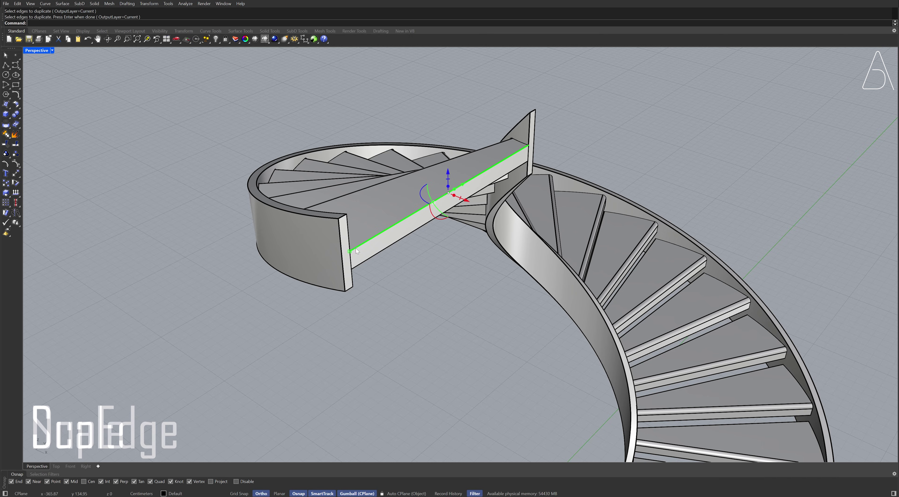
{"action": "left_click_drag", "start_coordinate": [389, 234], "coordinate": [223, 322]}
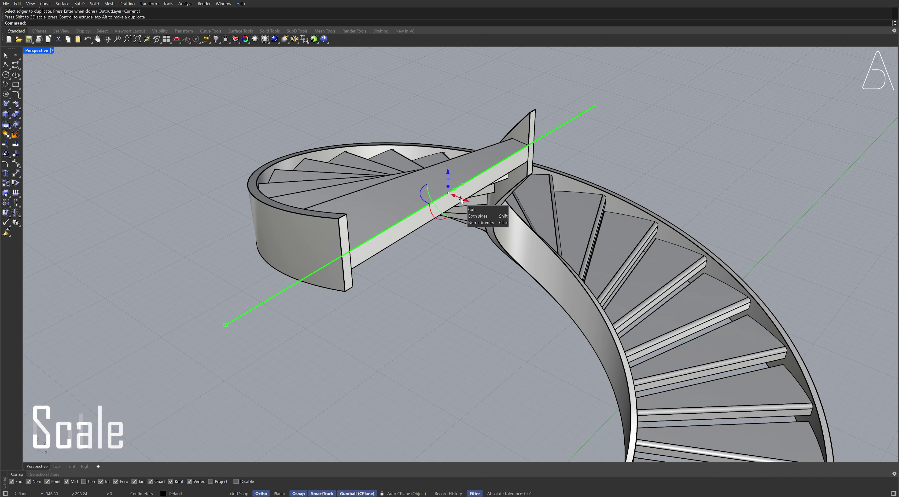
- Cut the walls along that curve and delete the offcuts above the top step
{"action": "left_click_drag", "start_coordinate": [460, 202], "coordinate": [290, 102]}
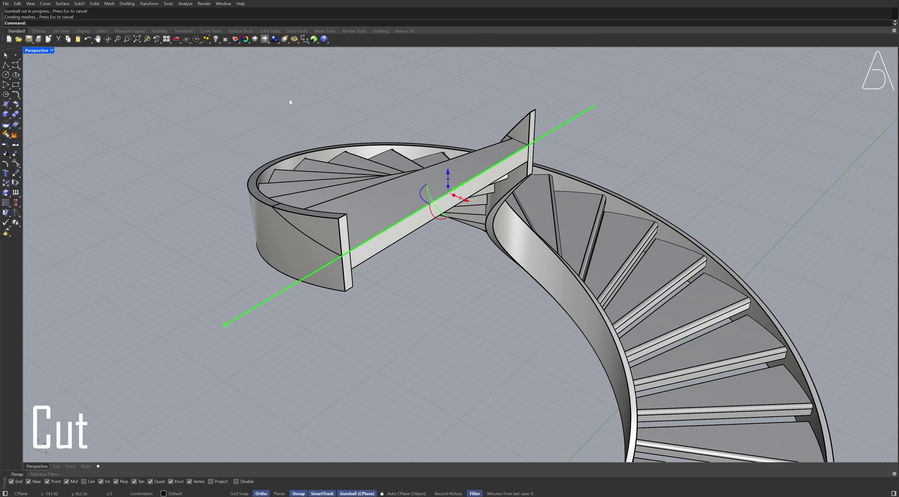
{"action": "left_click", "coordinate": [327, 222]}
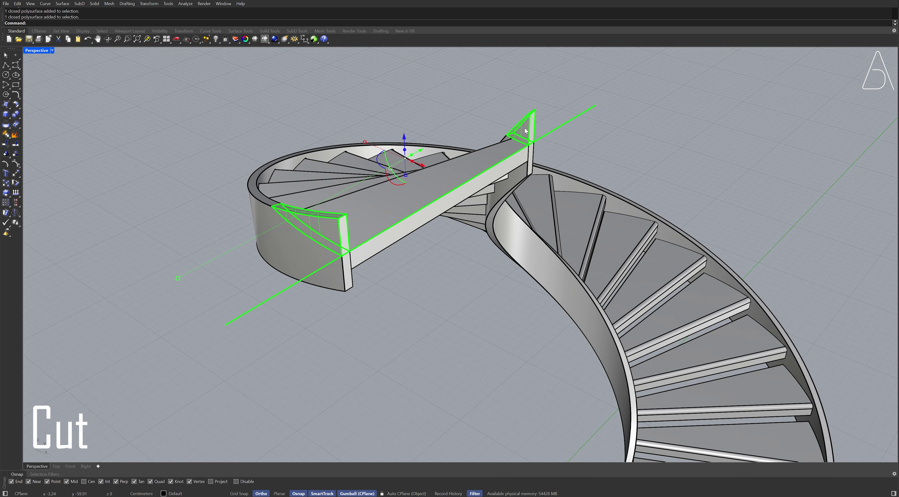
{"action": "key", "text": "Delete"}
{"action": "right_click_drag", "start_coordinate": [524, 127], "coordinate": [550, 141]}
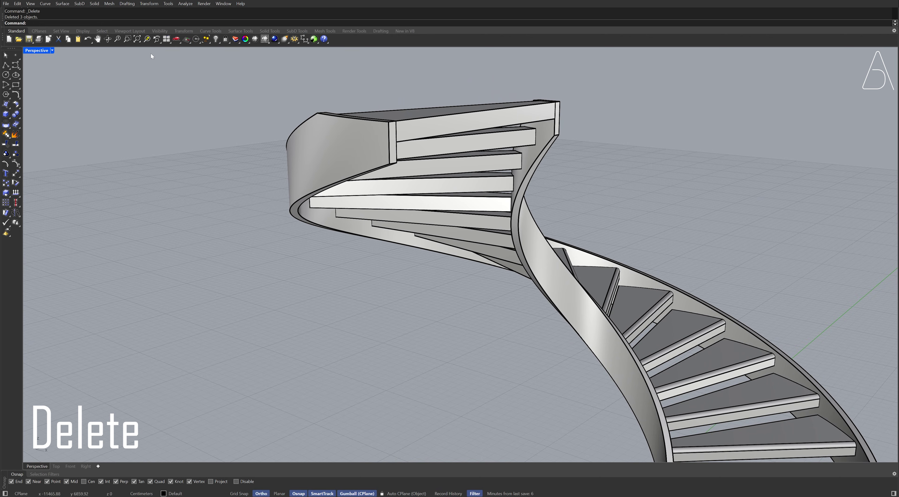
- Zoom to extents and switch the Perspective view to Rendered display mode
{"action": "left_click", "coordinate": [138, 40]}
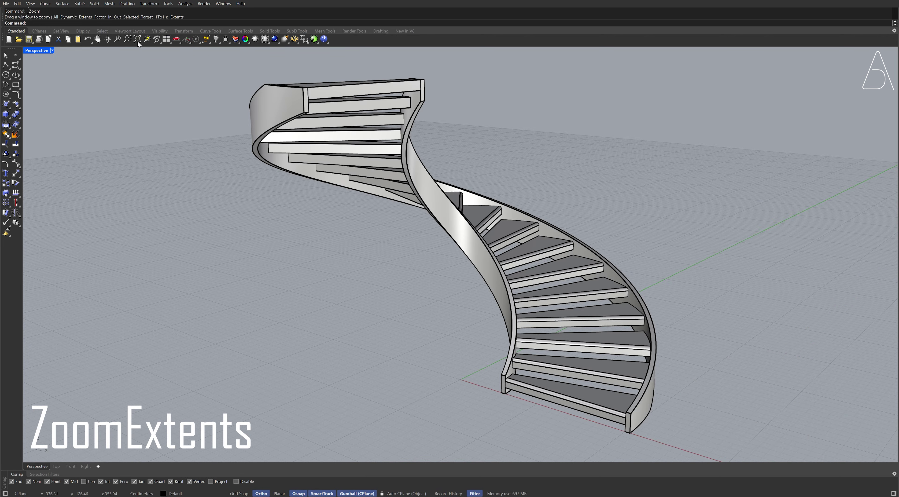
{"action": "mouse_move", "coordinate": [466, 149]}
{"action": "right_mouse_down"}
{"action": "mouse_move", "coordinate": [468, 197]}
{"action": "mouse_move", "coordinate": [452, 156]}
{"action": "right_mouse_up"}
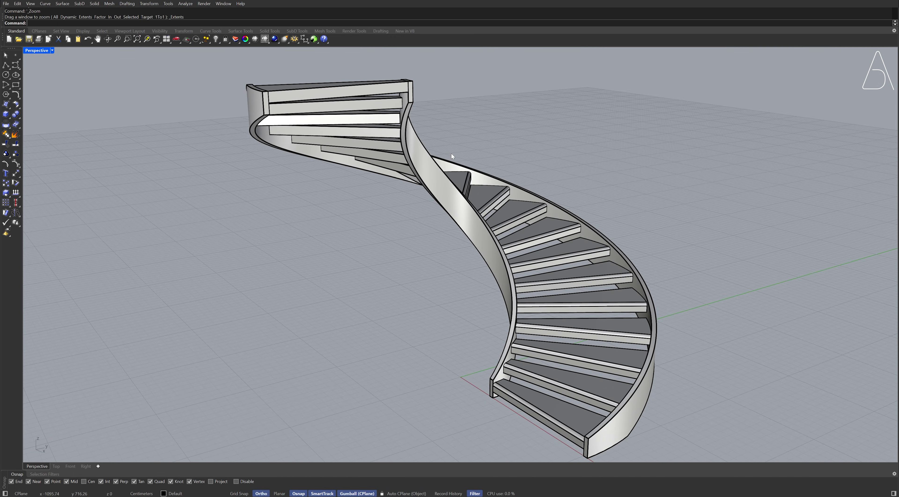
{"action": "left_click", "coordinate": [268, 42]}
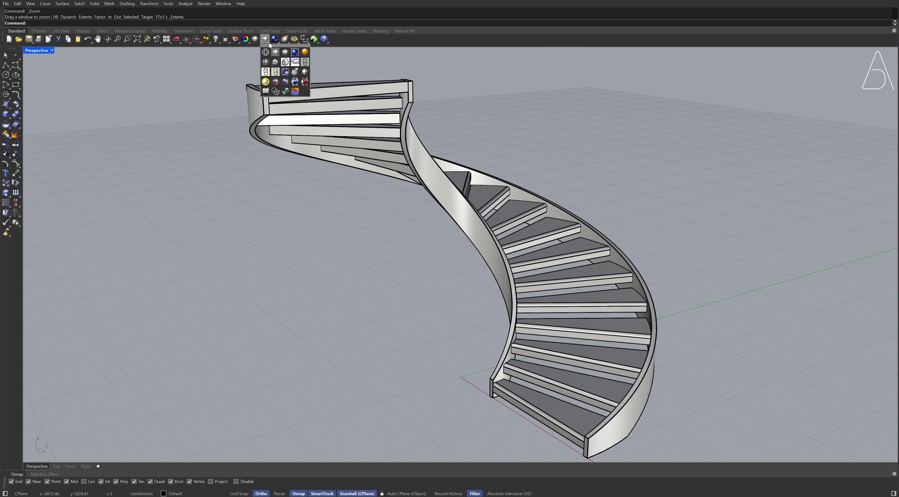
{"action": "left_click", "coordinate": [295, 52]}
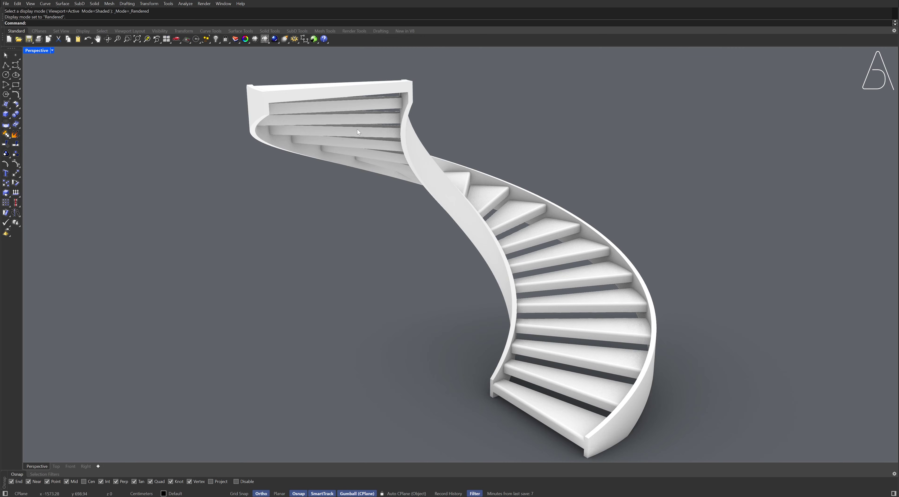
{"action": "right_click_drag", "start_coordinate": [378, 149], "coordinate": [397, 181]}
{"action": "right_click_drag", "start_coordinate": [530, 218], "coordinate": [502, 201]}
{"action": "scroll", "coordinate": [502, 201], "scroll_direction": "down", "scroll_amount": 5}
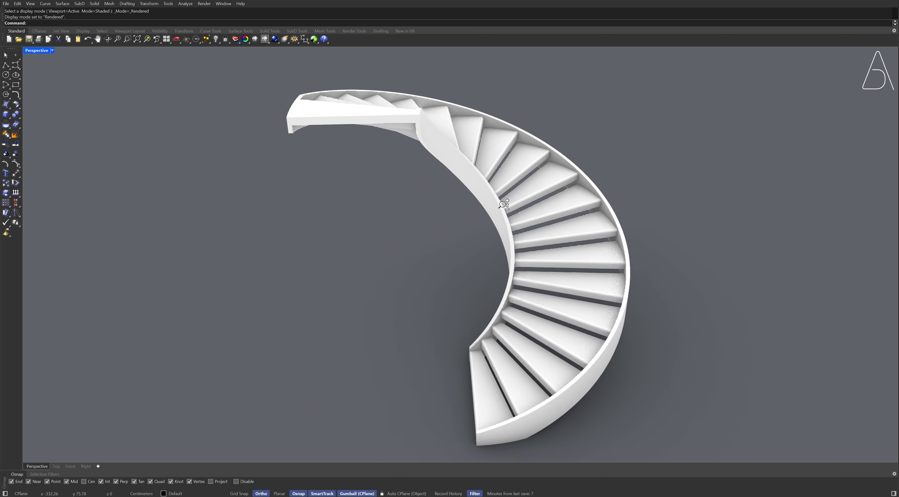
- Run Make2D on all objects with First angle projection and Scene silhouette
{"action": "left_click_drag", "start_coordinate": [315, 93], "coordinate": [641, 416]}
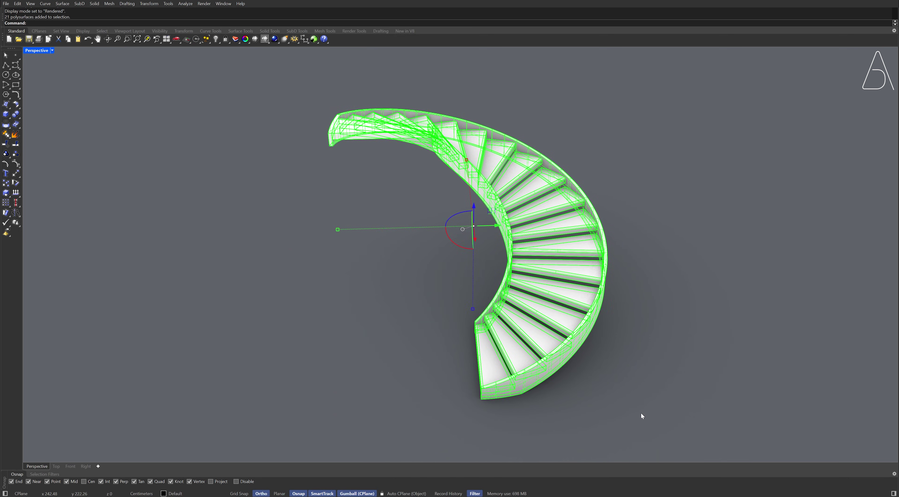
{"action": "key", "text": "Return"}
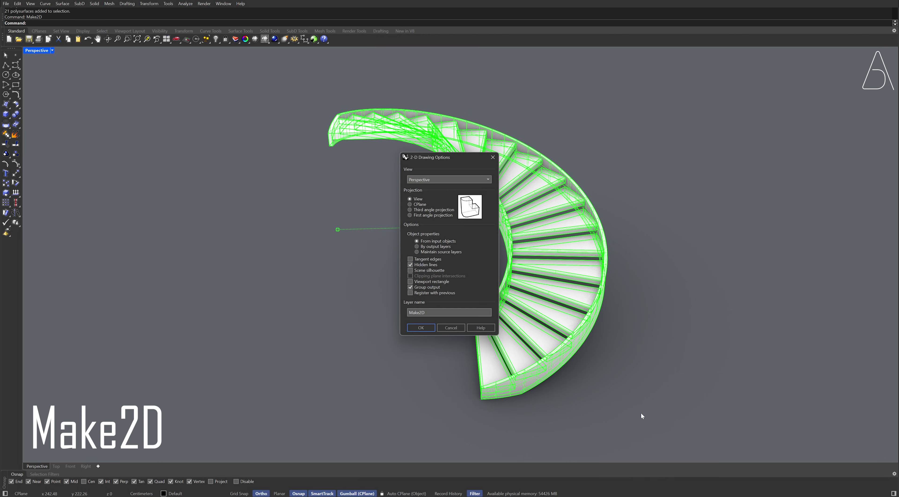
{"action": "left_click", "coordinate": [453, 215]}
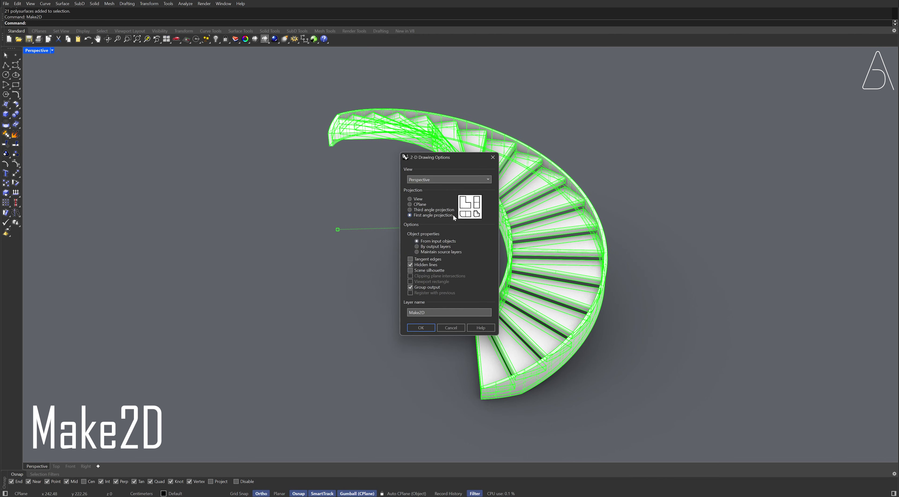
{"action": "left_click", "coordinate": [444, 271]}
{"action": "left_click", "coordinate": [422, 328]}
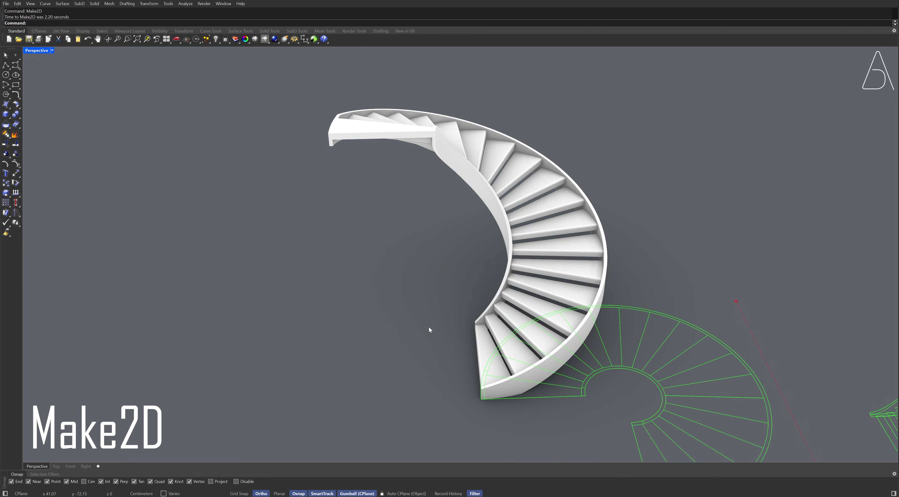
- Move the generated drawings to the right of the model
{"action": "scroll", "coordinate": [428, 329], "scroll_direction": "down", "scroll_amount": 3}
{"action": "right_click_drag", "start_coordinate": [428, 331], "coordinate": [504, 371]}
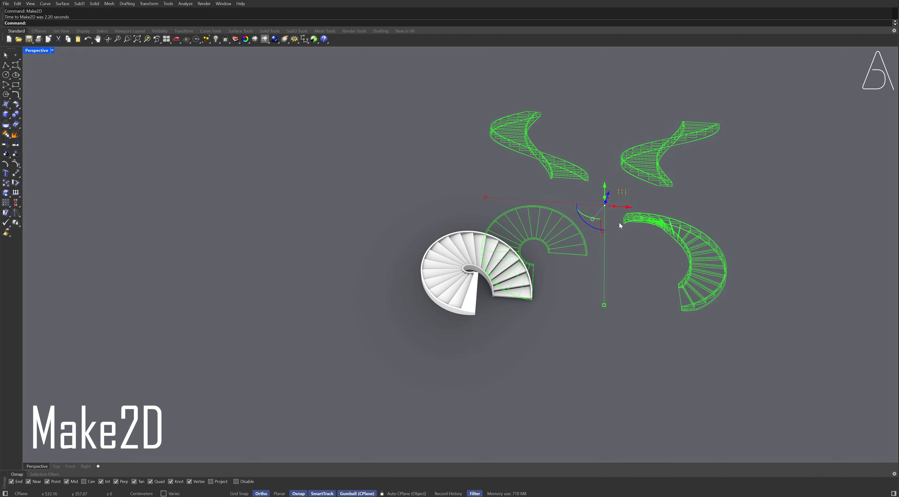
{"action": "left_click_drag", "start_coordinate": [629, 209], "coordinate": [691, 217]}
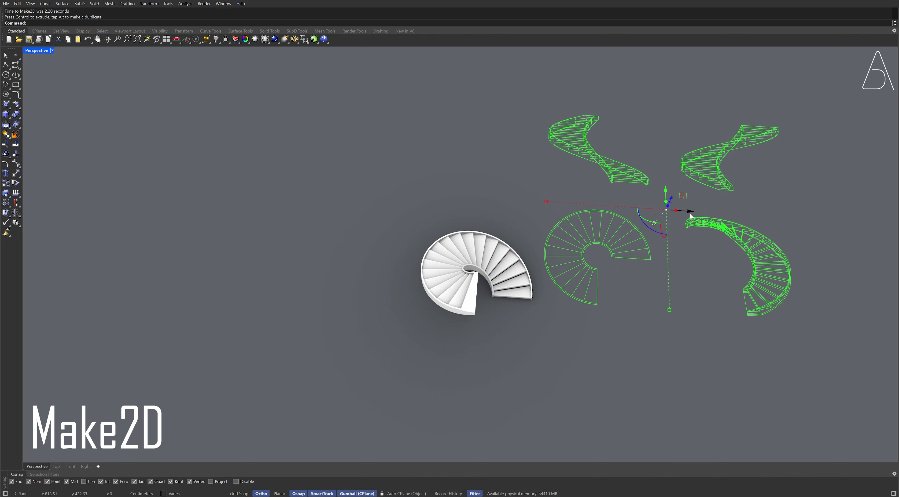
- Deselect the drawings and frame them all in the Top view
{"action": "key", "text": "Escape"}
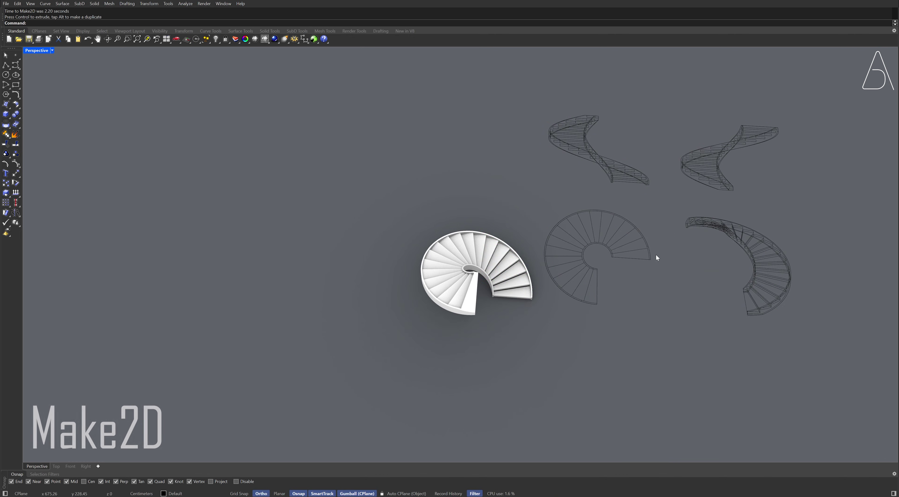
{"action": "left_click", "coordinate": [56, 466]}
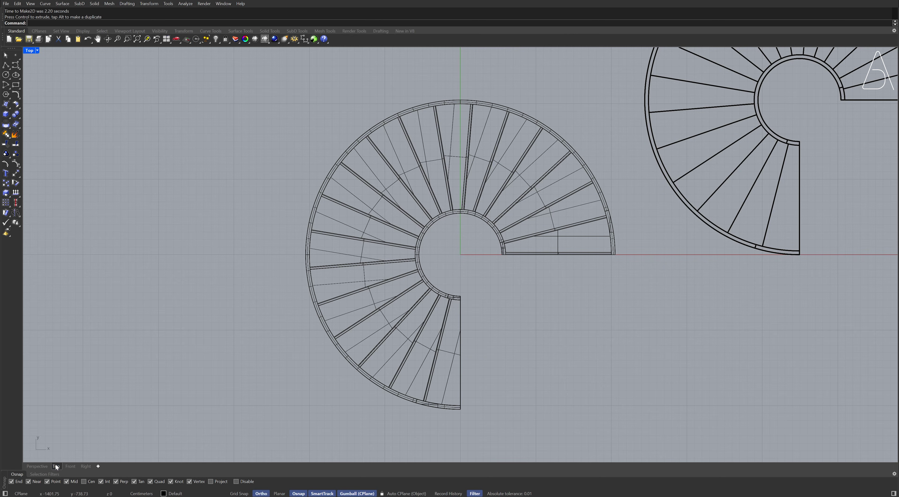
{"action": "scroll", "coordinate": [432, 250], "scroll_direction": "down", "scroll_amount": 6}
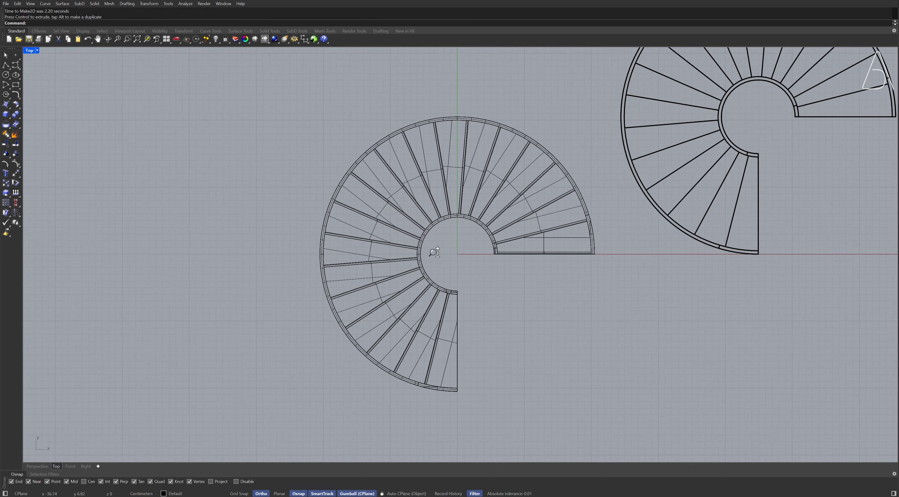
{"action": "right_click_drag", "start_coordinate": [707, 167], "coordinate": [558, 299]}
- Turn off the Make2D Hidden layer, then zoom in on the Perspective view
{"action": "type", "text": "Layer"}
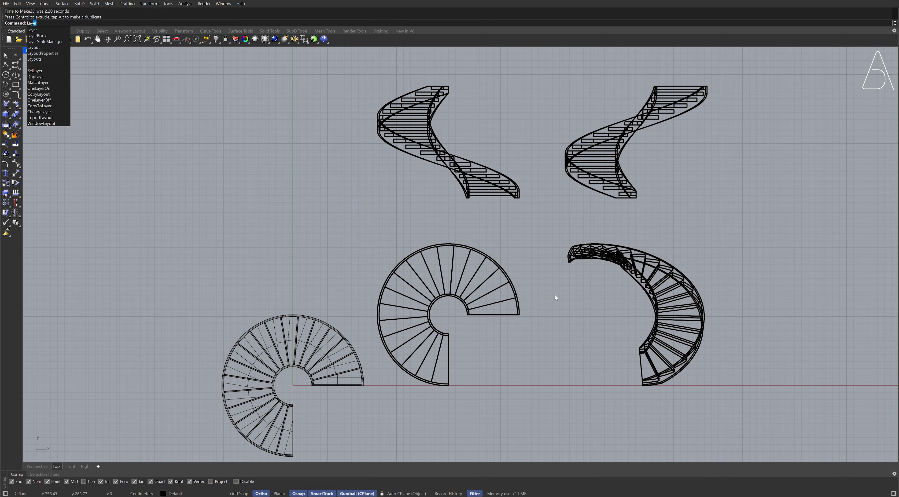
{"action": "key", "text": "Return"}
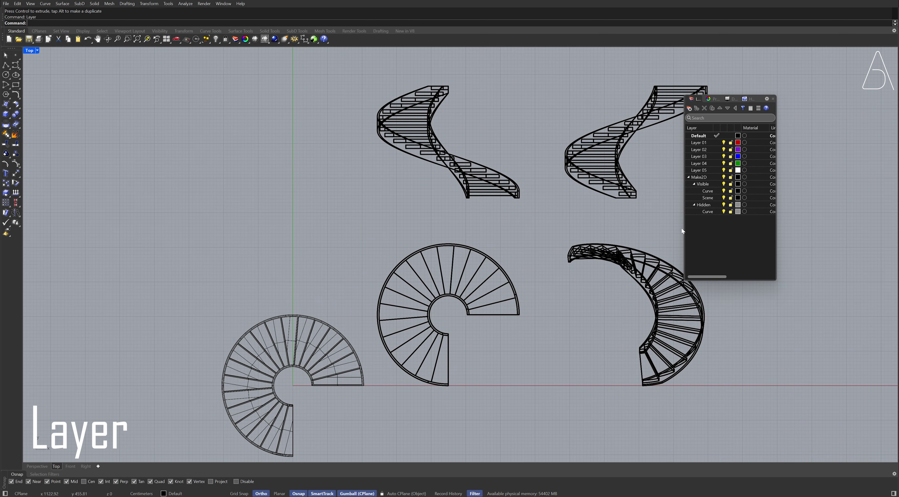
{"action": "left_click", "coordinate": [724, 205]}
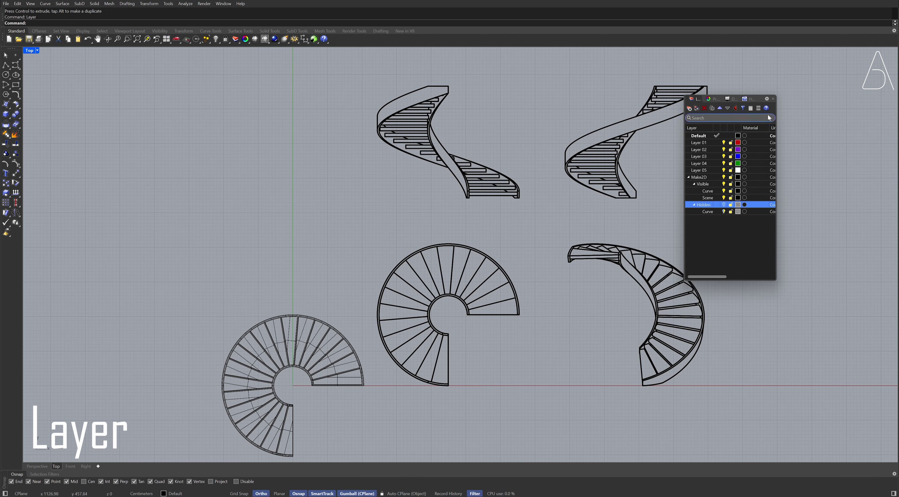
{"action": "left_click", "coordinate": [774, 99]}
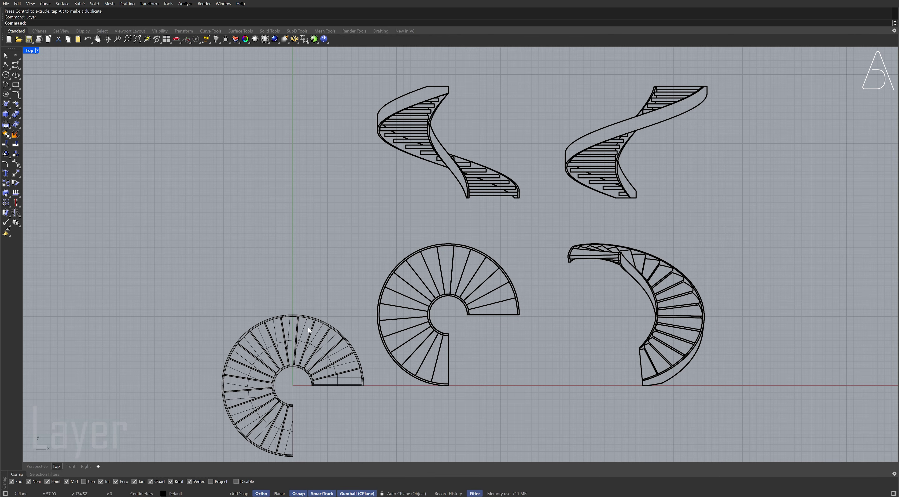
{"action": "left_click", "coordinate": [45, 466]}
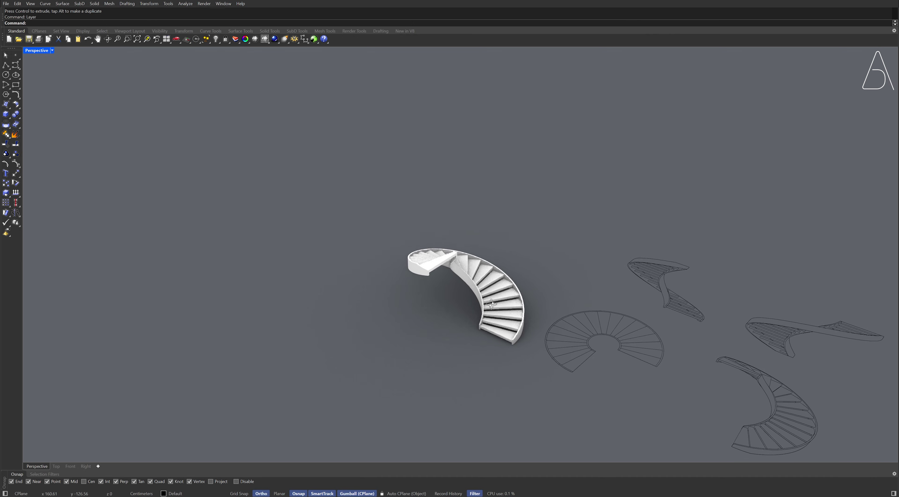
{"action": "scroll", "coordinate": [478, 297], "scroll_direction": "up", "scroll_amount": 10}
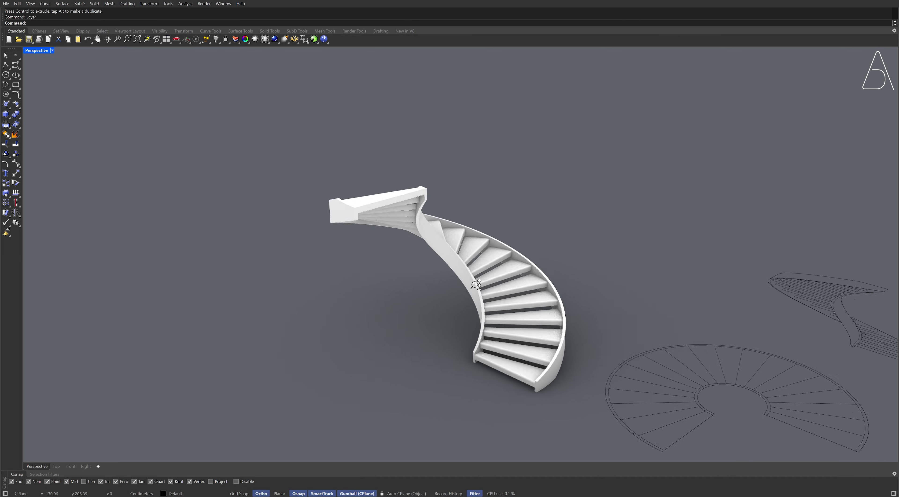